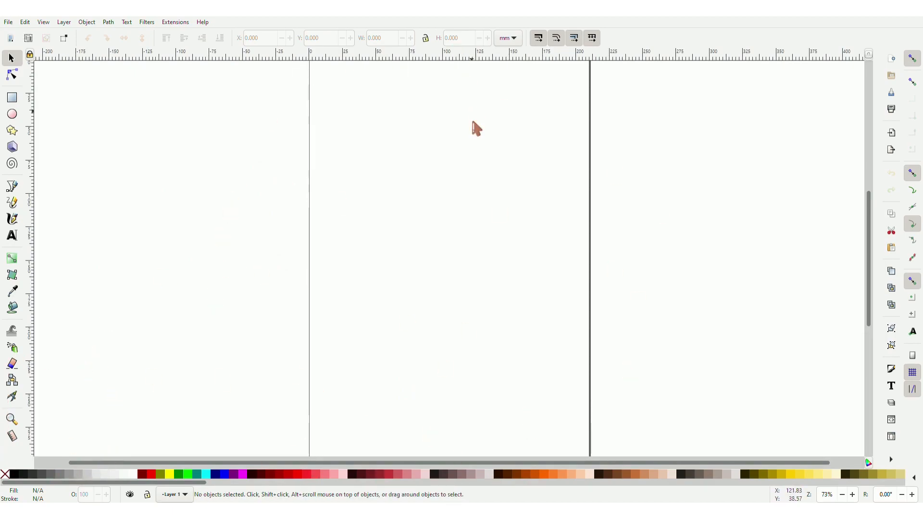
{"action": "scroll", "coordinate": [510, 189], "scroll_direction": "up", "scroll_amount": 10}
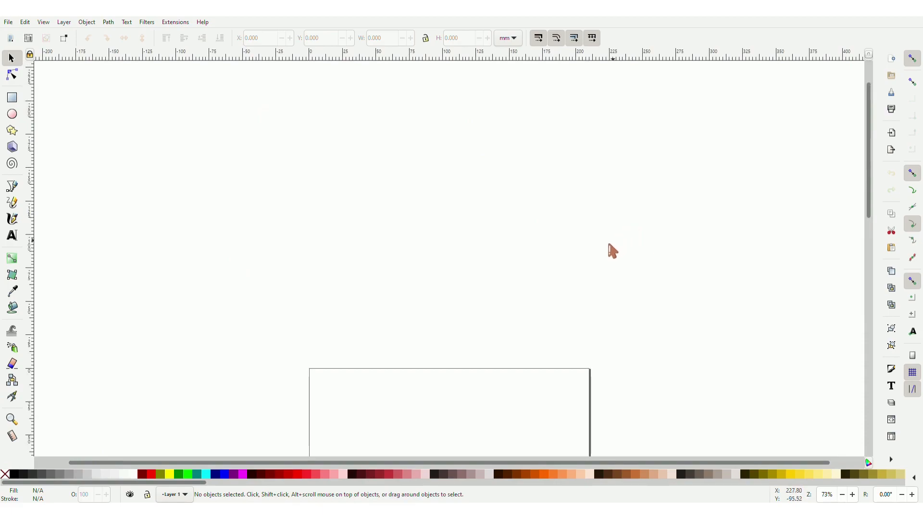
{"action": "scroll", "coordinate": [514, 269], "scroll_direction": "down", "scroll_amount": 10}
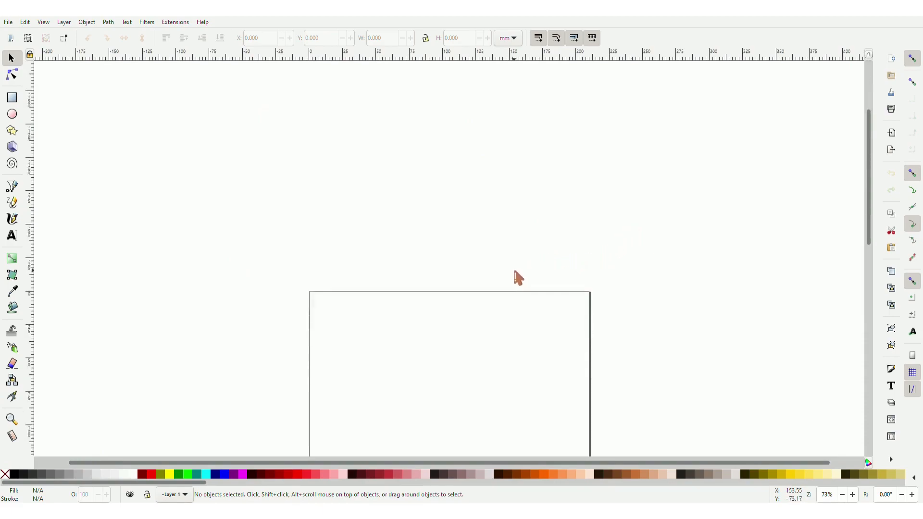
{"action": "scroll", "coordinate": [556, 253], "scroll_direction": "up", "scroll_amount": 2}
{"action": "scroll", "coordinate": [564, 257], "scroll_direction": "up", "scroll_amount": 2}
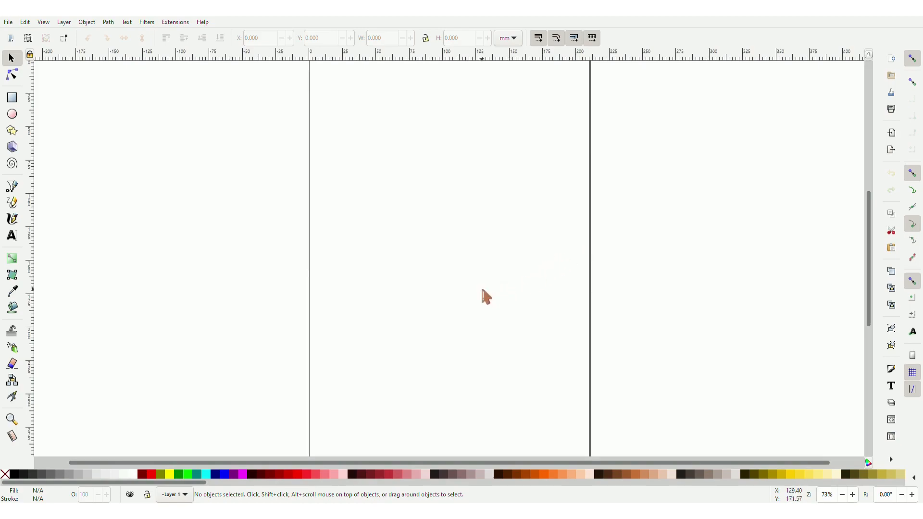
{"action": "scroll", "coordinate": [749, 308], "scroll_direction": "down", "scroll_amount": 2}
{"action": "scroll", "coordinate": [864, 299], "scroll_direction": "up", "scroll_amount": 3}
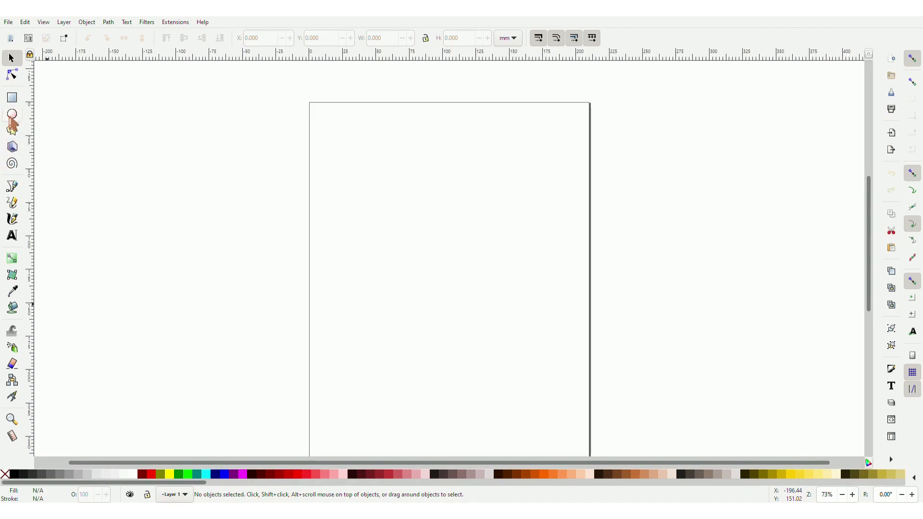
- Draw a circle about 68 mm in diameter in the upper half of the page
{"action": "left_click", "coordinate": [12, 114]}
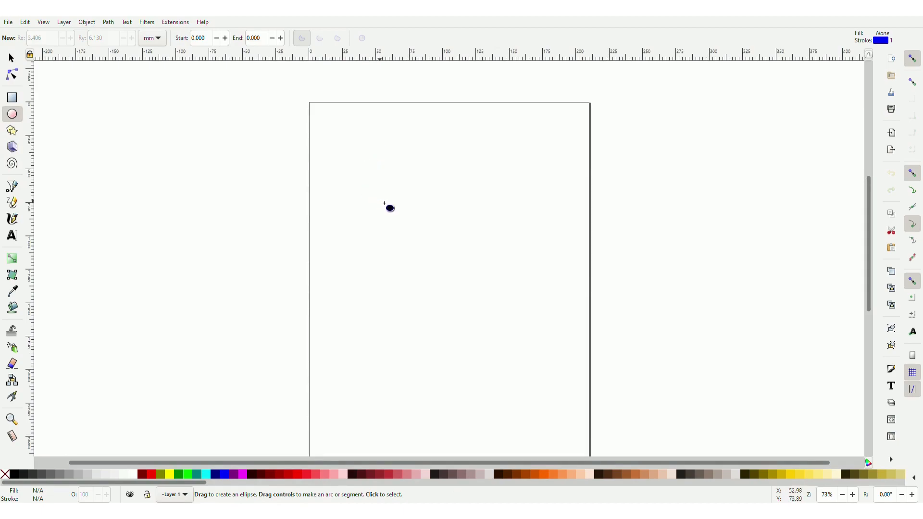
{"action": "left_click_drag", "start_coordinate": [378, 203], "coordinate": [472, 298]}
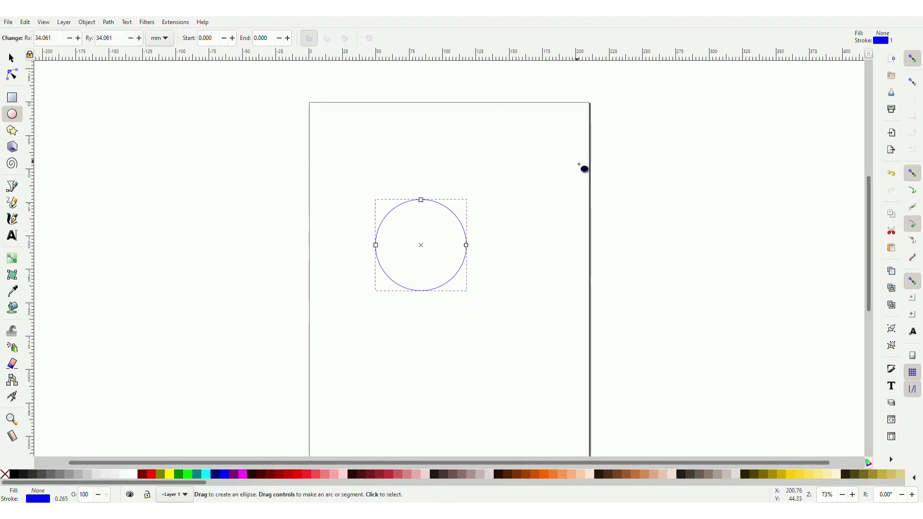
{"action": "left_click", "coordinate": [11, 58]}
- Enlarge the circle proportionally to about 138 mm in diameter
{"action": "scroll", "coordinate": [375, 107], "scroll_direction": "down", "scroll_amount": 2}
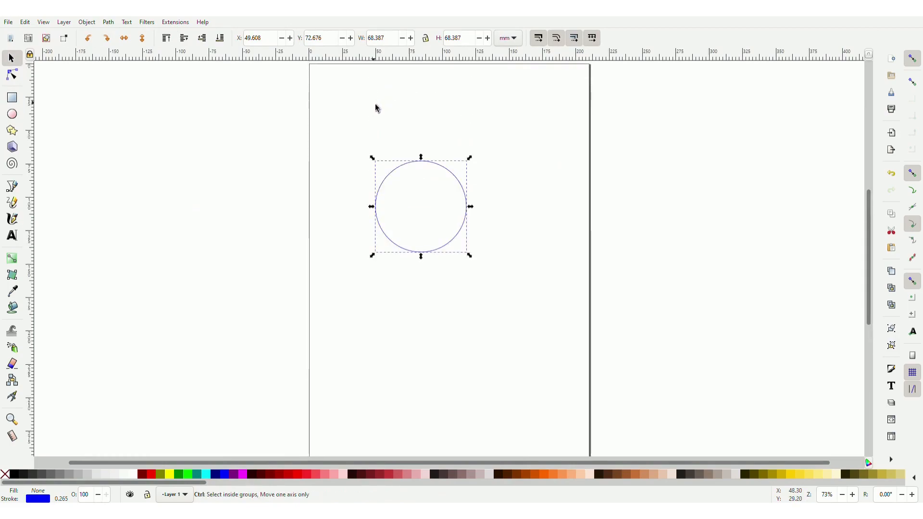
{"action": "scroll", "coordinate": [377, 110], "scroll_direction": "down", "scroll_amount": 2}
{"action": "scroll", "coordinate": [365, 146], "scroll_direction": "up", "scroll_amount": 2}
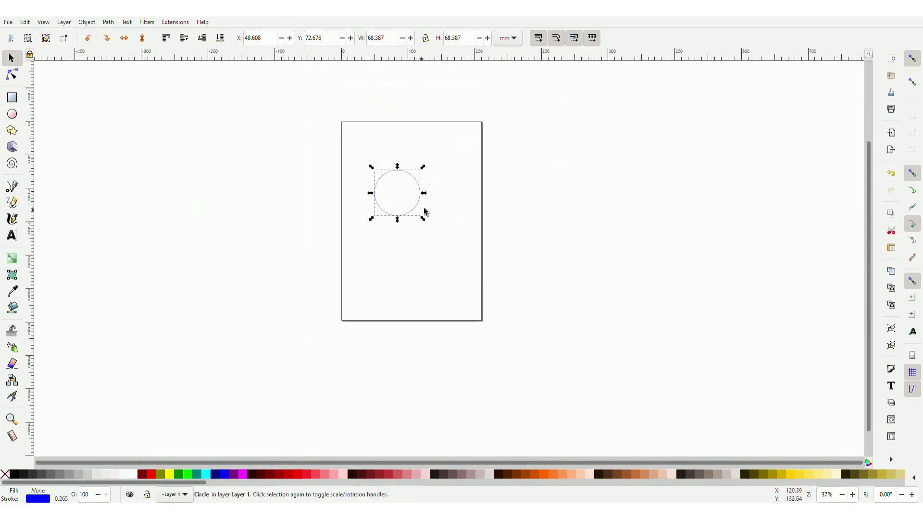
{"action": "mouse_move", "coordinate": [423, 220]}
{"action": "left_mouse_down"}
{"action": "mouse_move", "coordinate": [459, 268]}
{"action": "mouse_move", "coordinate": [470, 265]}
{"action": "left_mouse_up"}
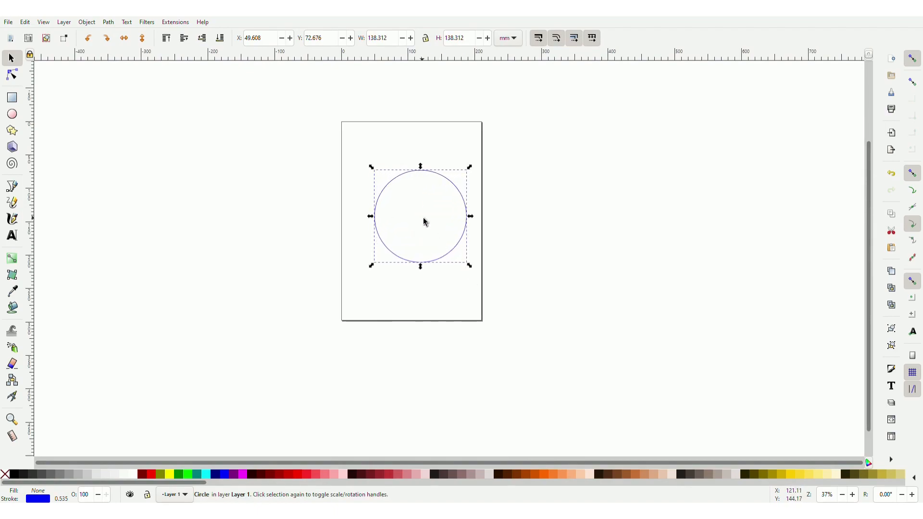
{"action": "left_click", "coordinate": [753, 210]}
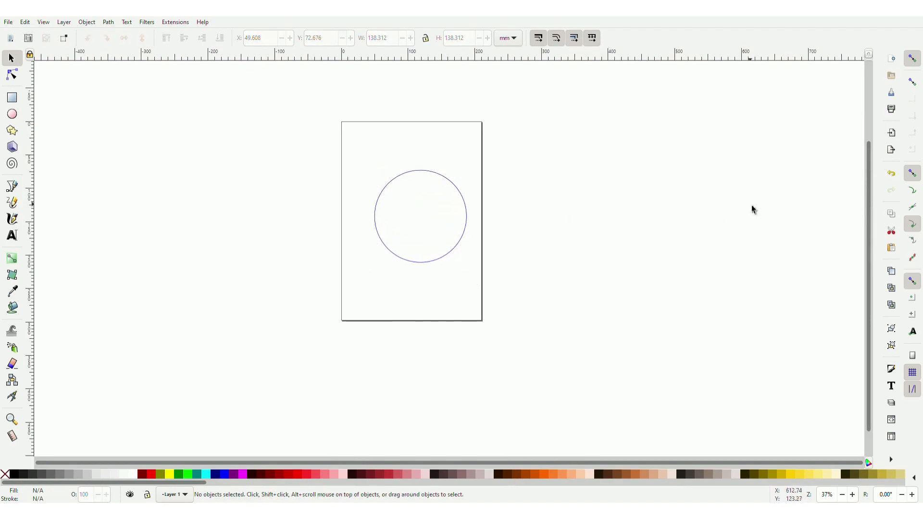
- Move the circle into the page's upper-left corner and shrink it proportionally to about 54 mm in diameter
{"action": "left_click", "coordinate": [388, 184]}
{"action": "left_click", "coordinate": [398, 187]}
{"action": "left_click_drag", "start_coordinate": [392, 181], "coordinate": [360, 132]}
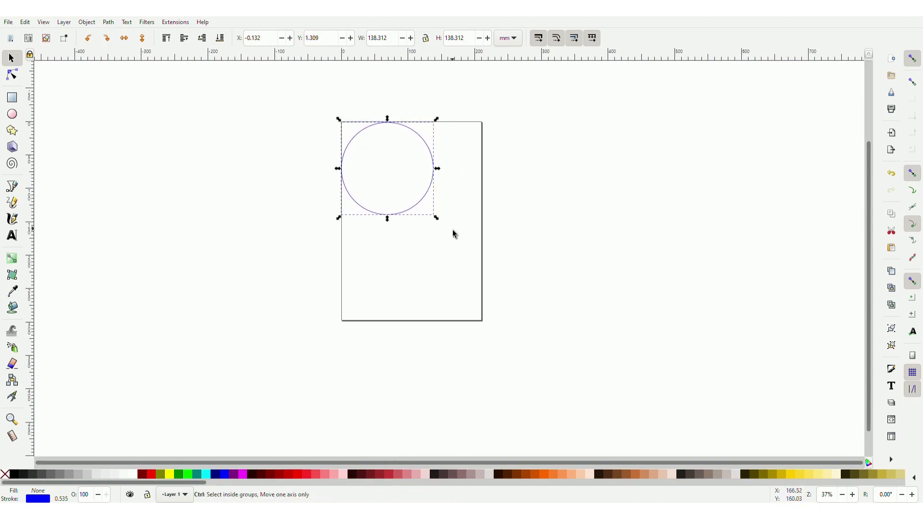
{"action": "left_click_drag", "start_coordinate": [437, 218], "coordinate": [382, 169]}
{"action": "left_click", "coordinate": [365, 135]}
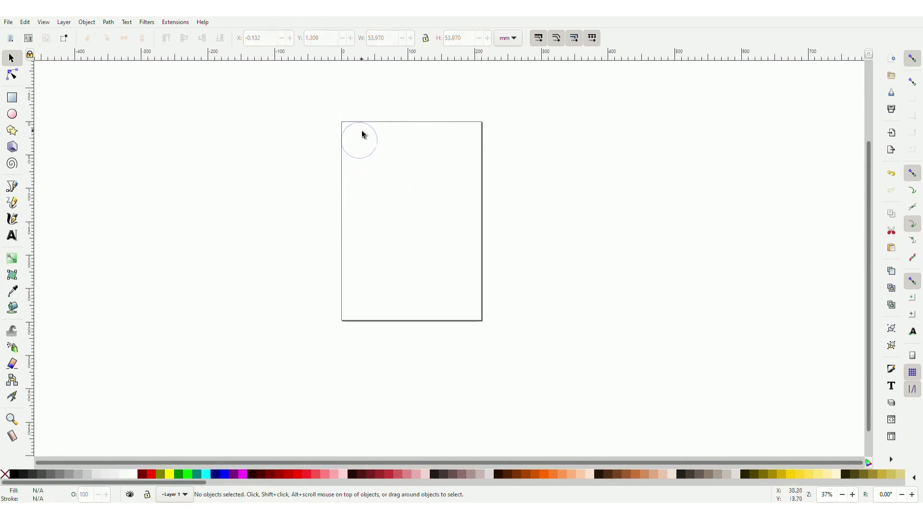
- Move the circle slightly inward from the page corner, to about X 17 mm and Y 20.6 mm
{"action": "left_click_drag", "start_coordinate": [362, 130], "coordinate": [374, 139]}
{"action": "left_click", "coordinate": [589, 174]}
{"action": "scroll", "coordinate": [370, 178], "scroll_direction": "up", "scroll_amount": 6}
{"action": "scroll", "coordinate": [368, 198], "scroll_direction": "down", "scroll_amount": 2}
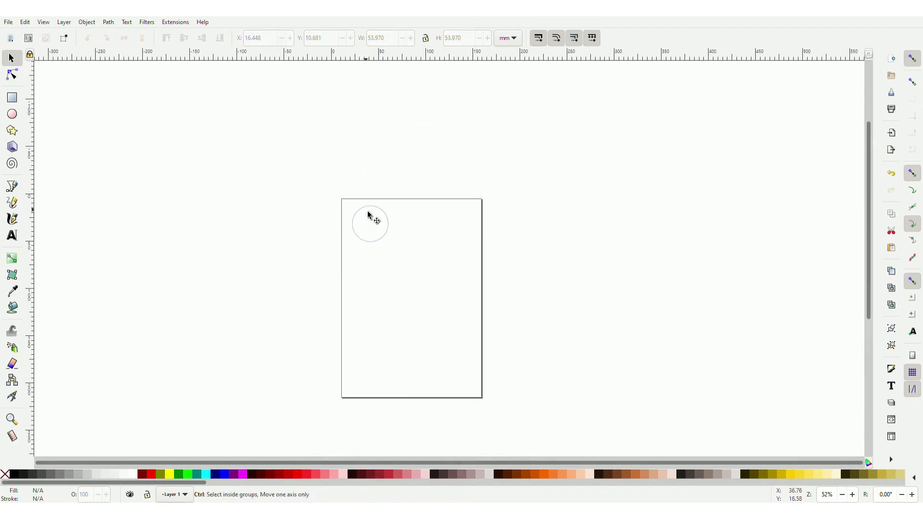
{"action": "scroll", "coordinate": [372, 213], "scroll_direction": "up", "scroll_amount": 5, "text": "ctrl"}
{"action": "scroll", "coordinate": [372, 209], "scroll_direction": "down", "scroll_amount": 2, "text": "ctrl"}
{"action": "scroll", "coordinate": [421, 219], "scroll_direction": "down", "scroll_amount": 4}
{"action": "scroll", "coordinate": [426, 216], "scroll_direction": "up", "scroll_amount": 2}
{"action": "left_click_drag", "start_coordinate": [429, 187], "coordinate": [428, 211]}
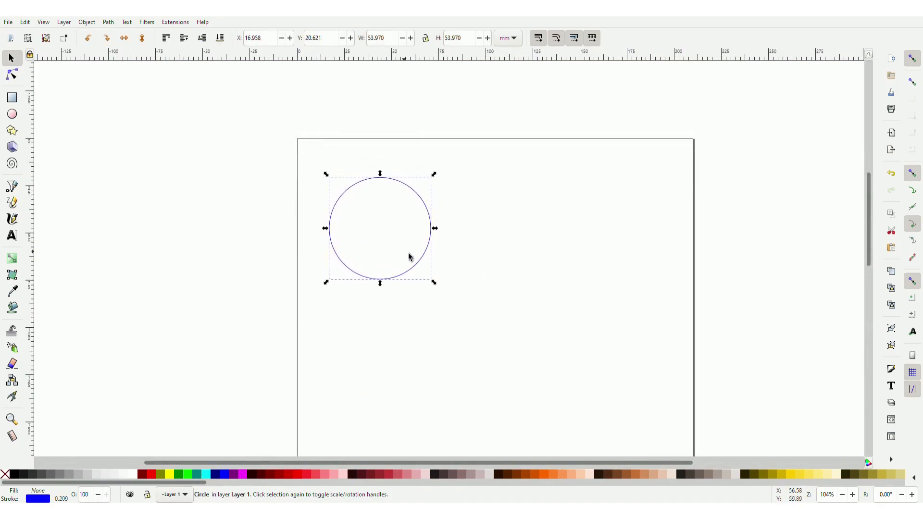
{"action": "left_click", "coordinate": [80, 225]}
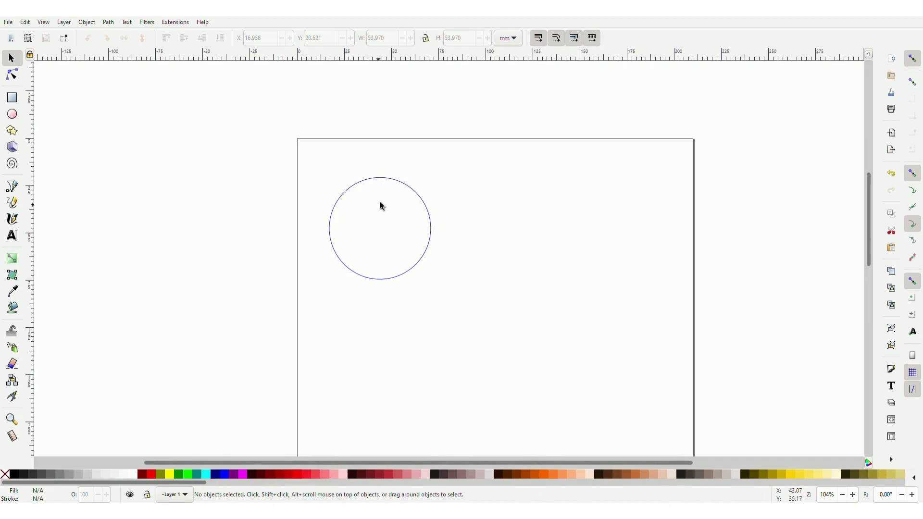
- Try several palette colours as the circle's fill, including pale pink and brown, ending with dark grey-green
{"action": "left_click", "coordinate": [381, 182]}
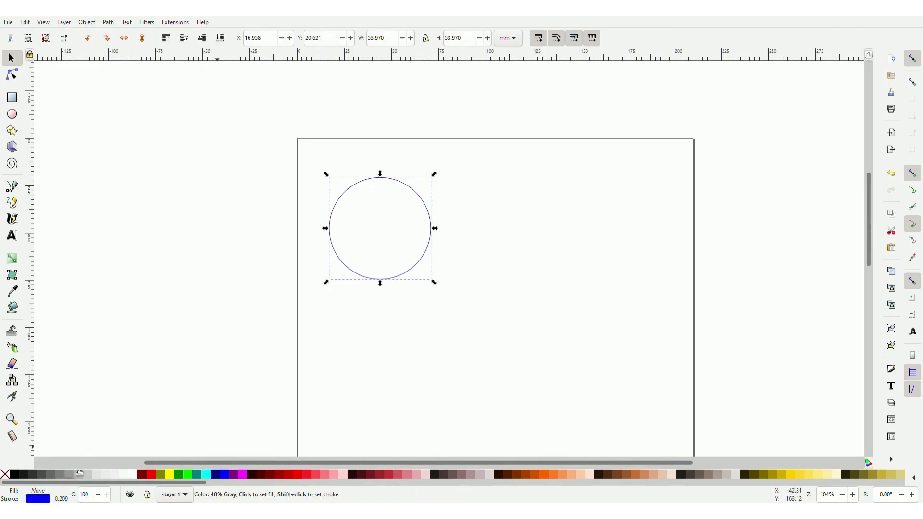
{"action": "left_click", "coordinate": [197, 475]}
{"action": "left_click", "coordinate": [243, 475]}
{"action": "left_click", "coordinate": [297, 475]}
{"action": "left_click", "coordinate": [335, 475]}
{"action": "left_click", "coordinate": [426, 474]}
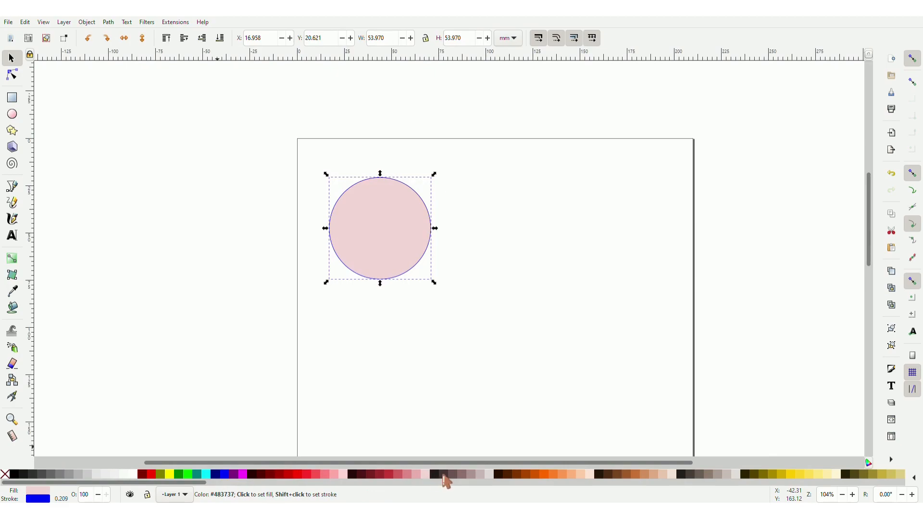
{"action": "left_click", "coordinate": [532, 476]}
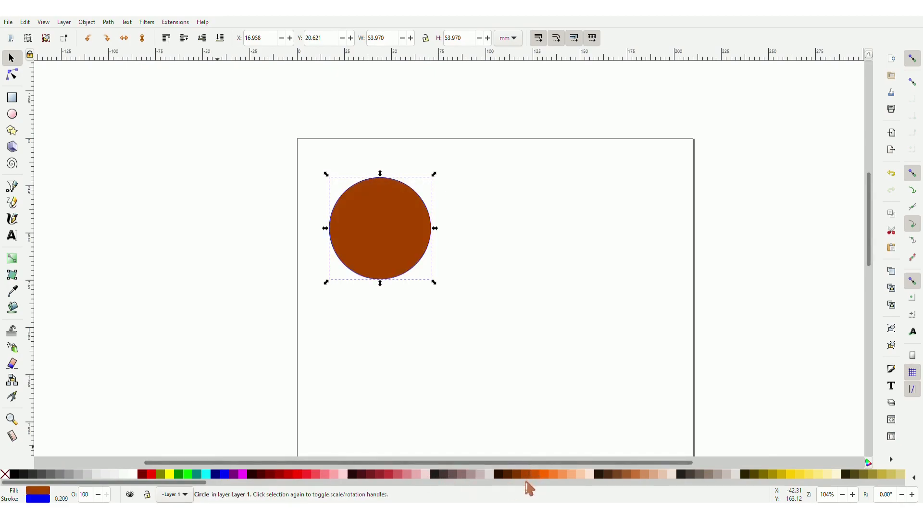
{"action": "left_click", "coordinate": [534, 482]}
{"action": "left_click", "coordinate": [562, 476]}
{"action": "left_click_drag", "start_coordinate": [617, 483], "coordinate": [185, 484]}
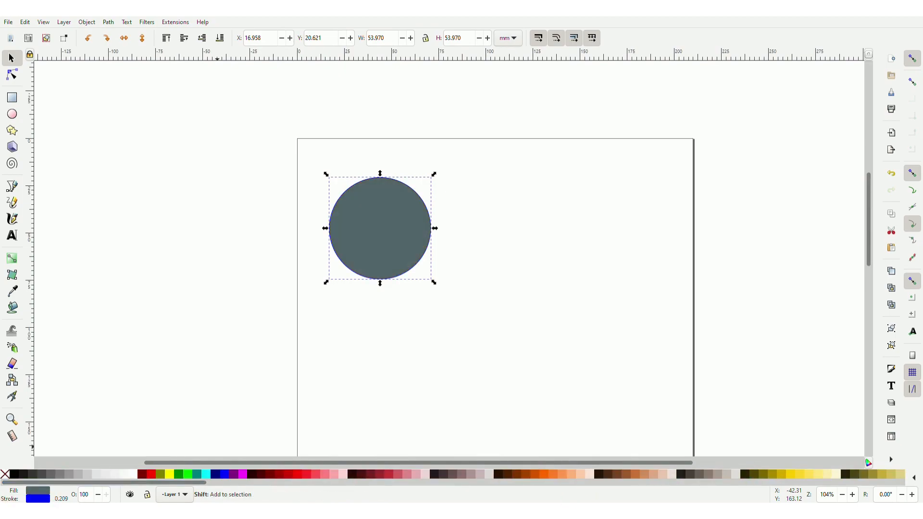
- Try several palette colours as the circle's stroke, ending with magenta
{"action": "left_click", "coordinate": [129, 476], "text": "shift"}
{"action": "left_click", "coordinate": [171, 475], "text": "shift"}
{"action": "left_click", "coordinate": [188, 475], "text": "shift"}
{"action": "left_click", "coordinate": [243, 475], "text": "shift"}
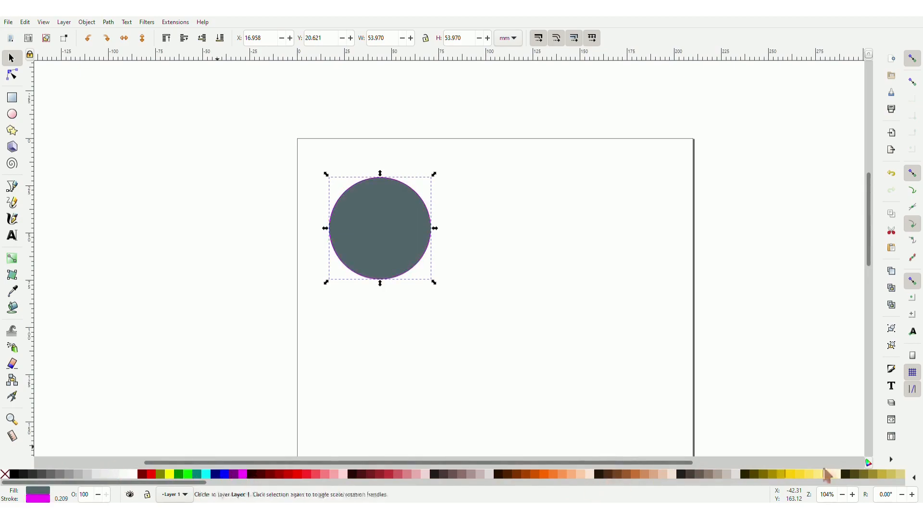
- Fill the circle with yellow and change its stroke to green
{"action": "left_click", "coordinate": [796, 476]}
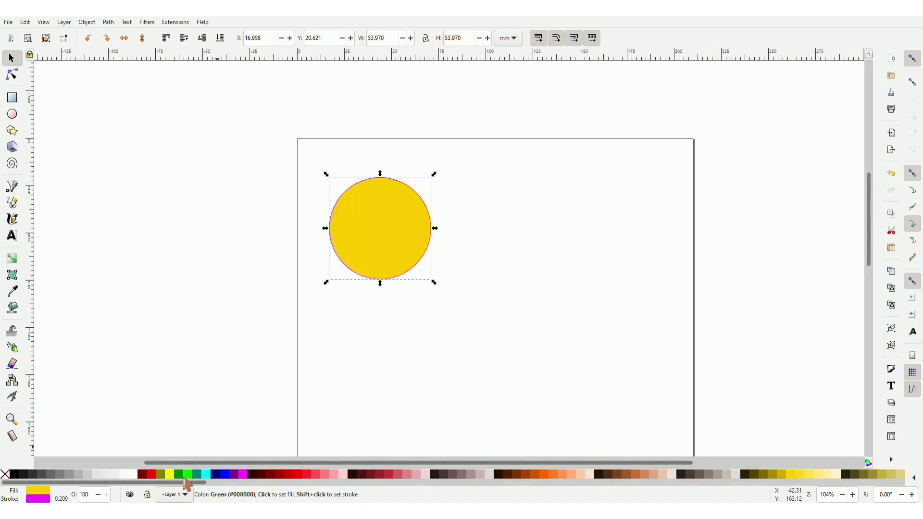
{"action": "left_click", "coordinate": [225, 475], "text": "shift"}
{"action": "left_click", "coordinate": [182, 475], "text": "shift"}
- Remove the circle's fill so only its outline is kept, and deselect it
{"action": "scroll", "coordinate": [322, 318], "scroll_direction": "left", "scroll_amount": 10}
{"action": "scroll", "coordinate": [408, 321], "scroll_direction": "up", "scroll_amount": 4}
{"action": "key", "text": "d"}
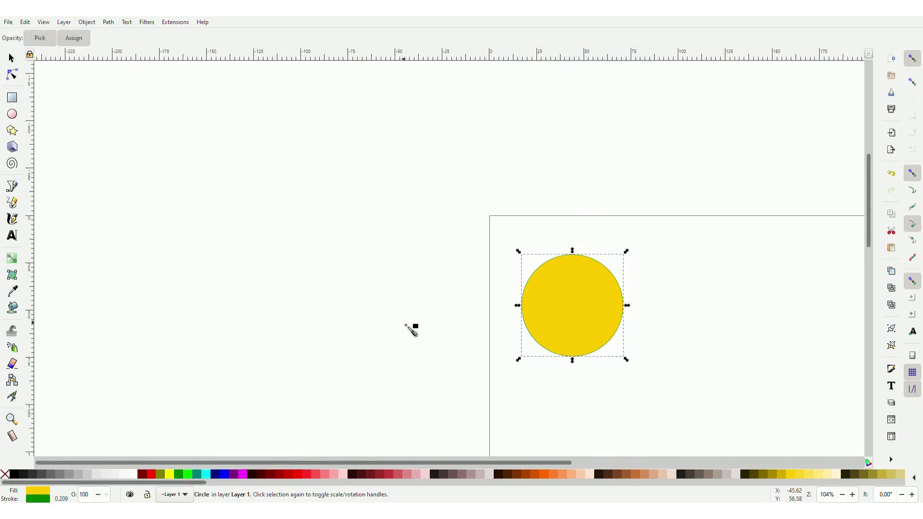
{"action": "left_click", "coordinate": [5, 474]}
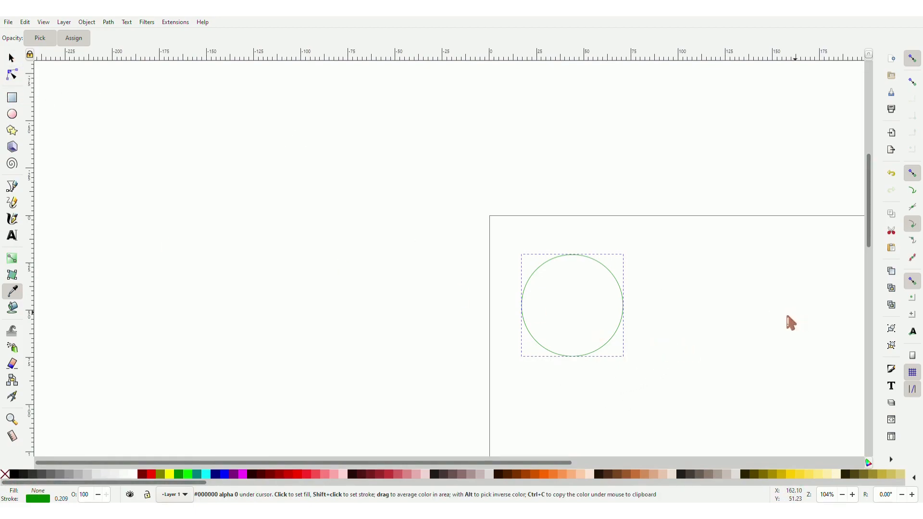
{"action": "left_click", "coordinate": [11, 58]}
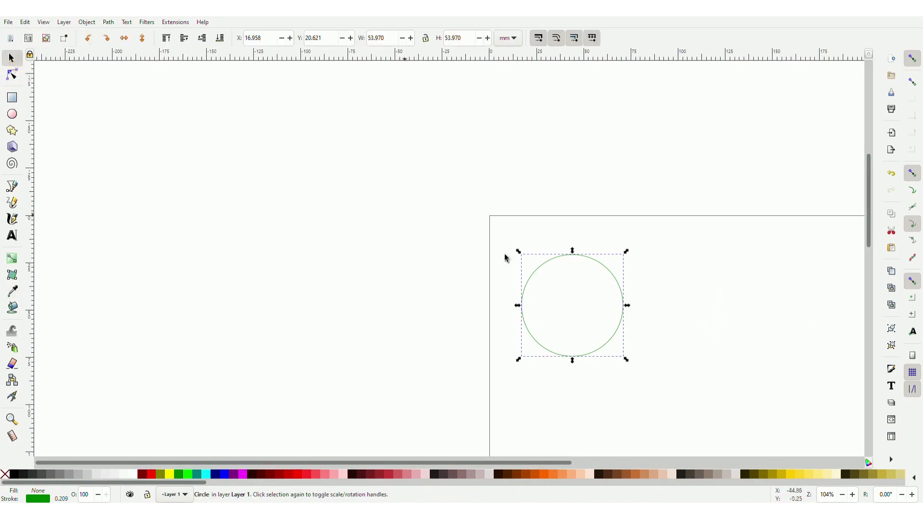
{"action": "left_click", "coordinate": [706, 269]}
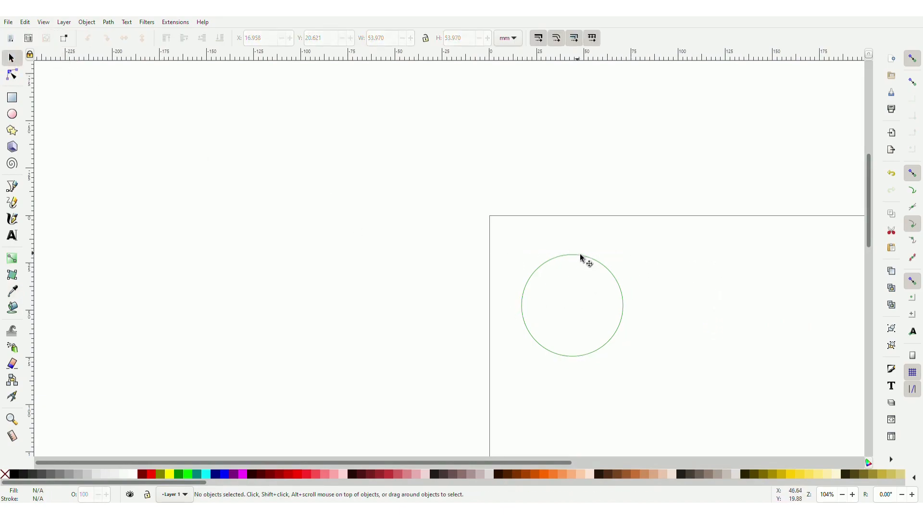
- Set the circle's stroke colour to Blue (#0000FF)
{"action": "left_click_drag", "start_coordinate": [457, 463], "coordinate": [528, 474]}
{"action": "scroll", "coordinate": [541, 366], "scroll_direction": "up", "scroll_amount": 4}
{"action": "scroll", "coordinate": [539, 372], "scroll_direction": "down", "scroll_amount": 4}
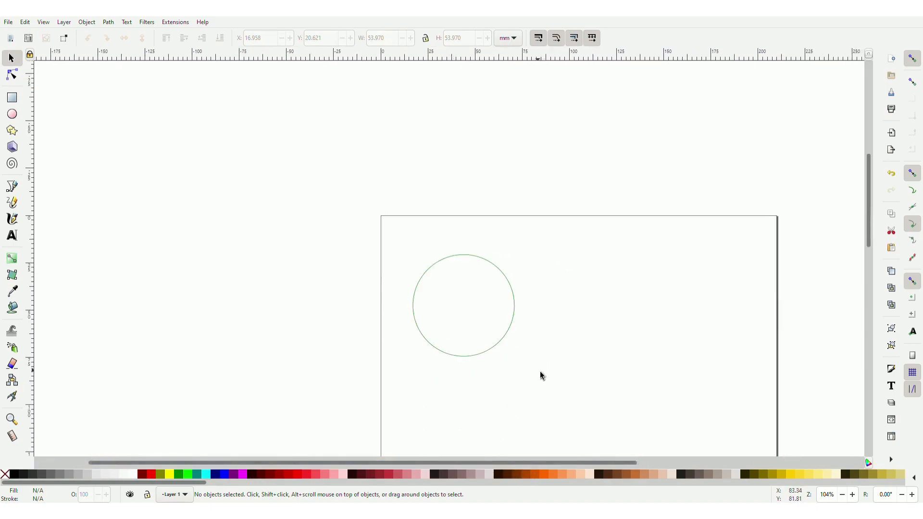
{"action": "scroll", "coordinate": [549, 364], "scroll_direction": "up", "scroll_amount": 2, "text": "ctrl"}
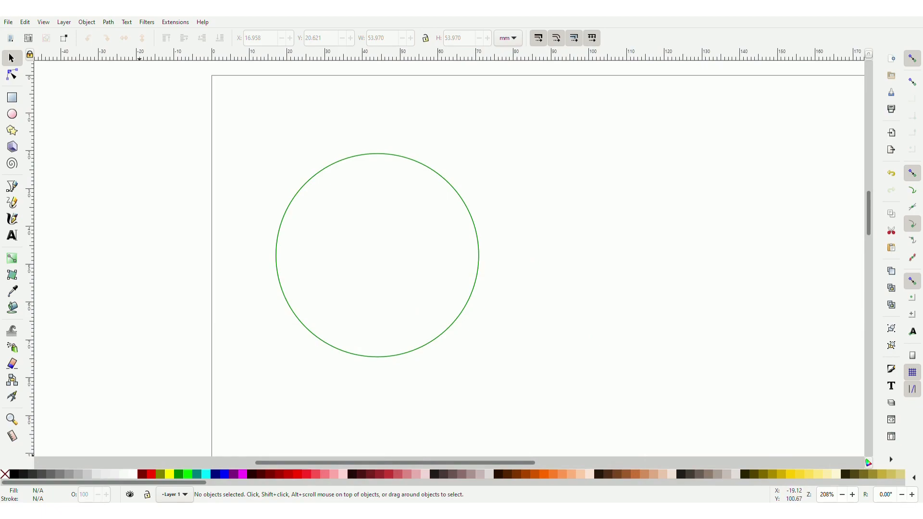
{"action": "left_click", "coordinate": [305, 332]}
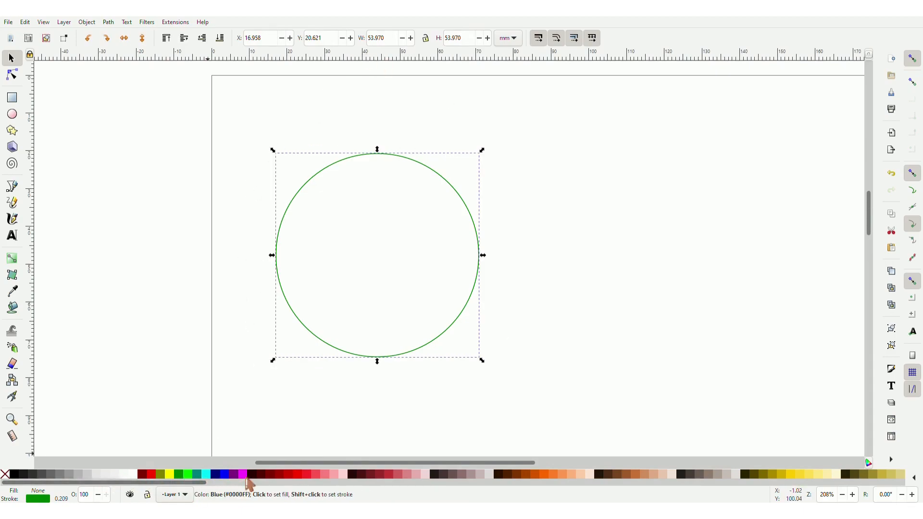
{"action": "left_click", "coordinate": [225, 475], "text": "shift"}
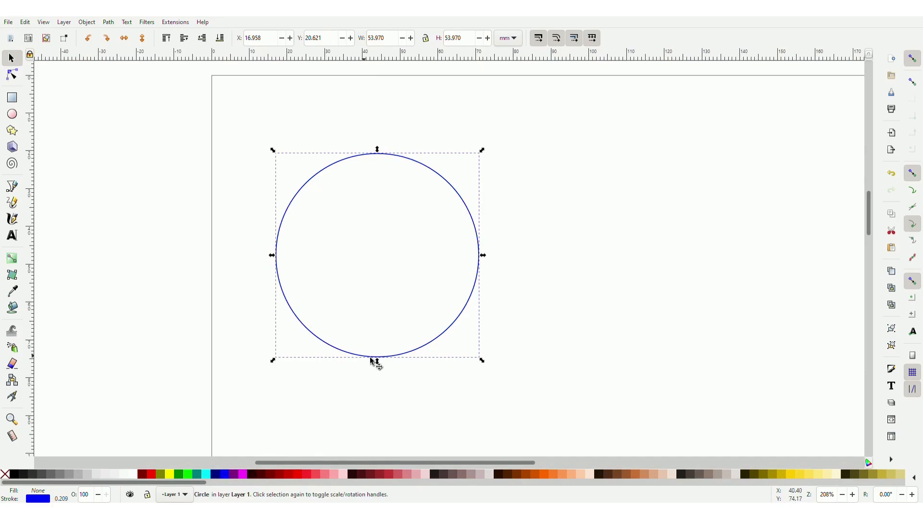
- Draw a small circle of about 3.7 mm radius inside the large circle and place it centred just below the large circle's top edge
{"action": "scroll", "coordinate": [504, 370], "scroll_direction": "up", "scroll_amount": 4, "text": "ctrl"}
{"action": "scroll", "coordinate": [489, 376], "scroll_direction": "down", "scroll_amount": 2, "text": "ctrl"}
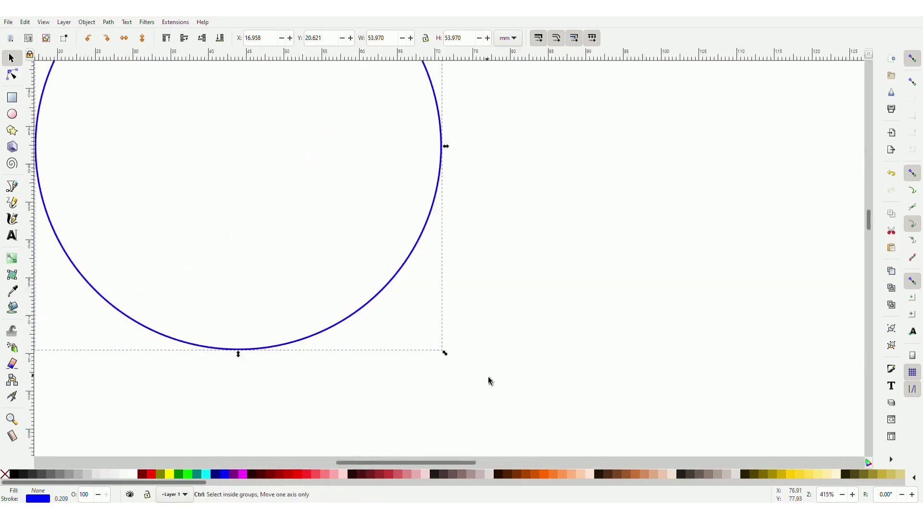
{"action": "scroll", "coordinate": [487, 380], "scroll_direction": "down", "scroll_amount": 4, "text": "ctrl"}
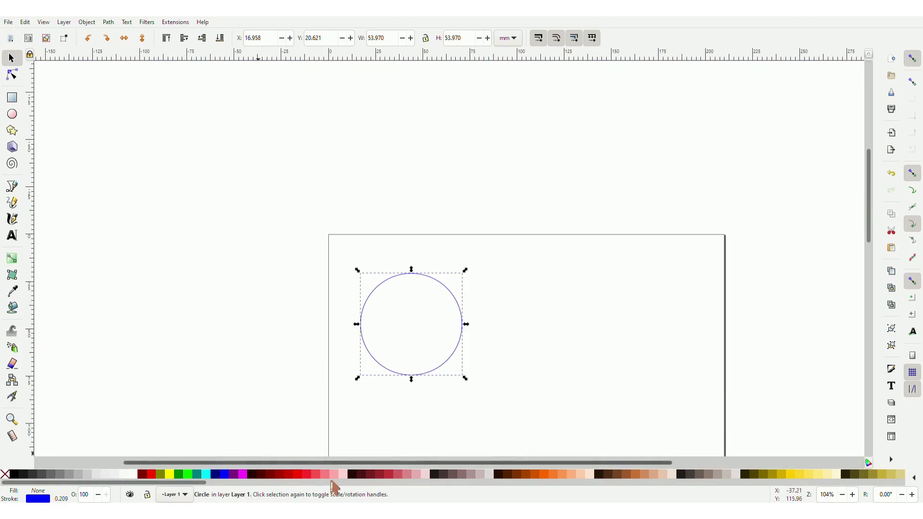
{"action": "left_click_drag", "start_coordinate": [460, 463], "coordinate": [426, 465]}
{"action": "scroll", "coordinate": [515, 350], "scroll_direction": "up", "scroll_amount": 4, "text": "ctrl"}
{"action": "scroll", "coordinate": [509, 352], "scroll_direction": "down", "scroll_amount": 2, "text": "ctrl"}
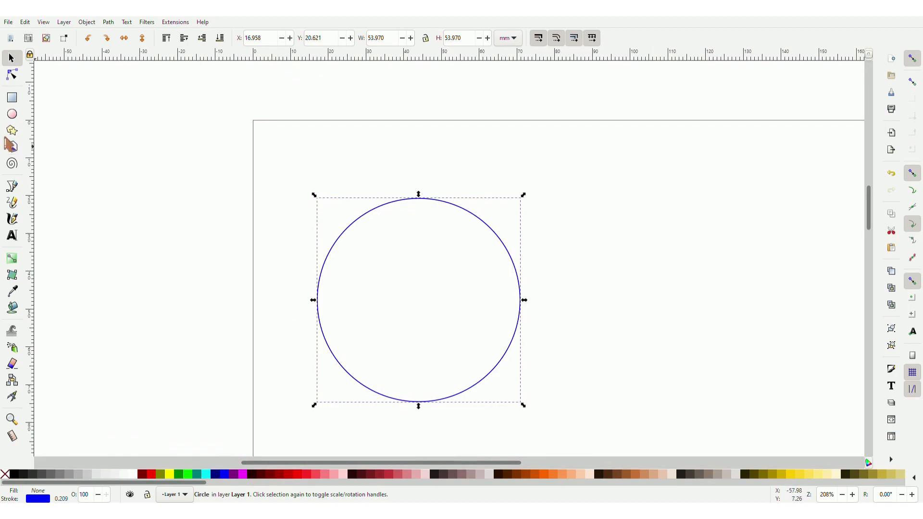
{"action": "left_click", "coordinate": [12, 114]}
{"action": "left_click_drag", "start_coordinate": [410, 213], "coordinate": [439, 242]}
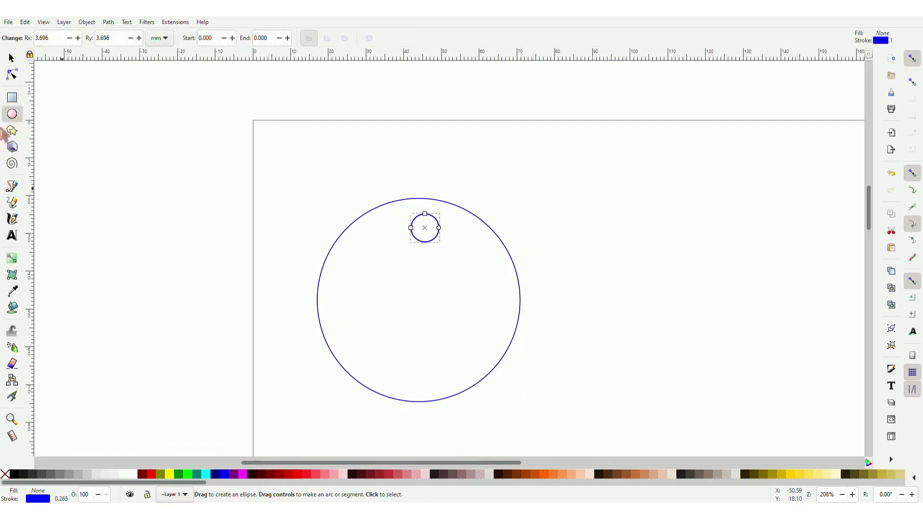
{"action": "left_click", "coordinate": [11, 59]}
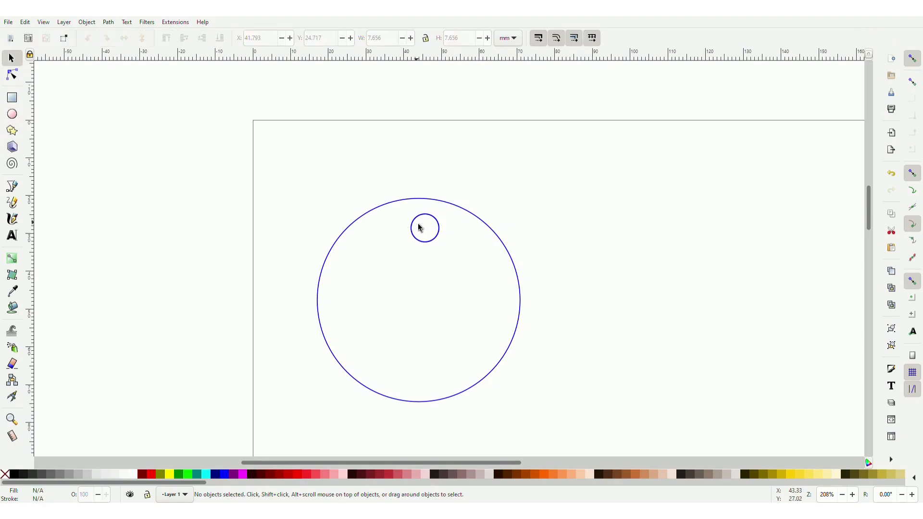
{"action": "left_click_drag", "start_coordinate": [418, 224], "coordinate": [408, 214]}
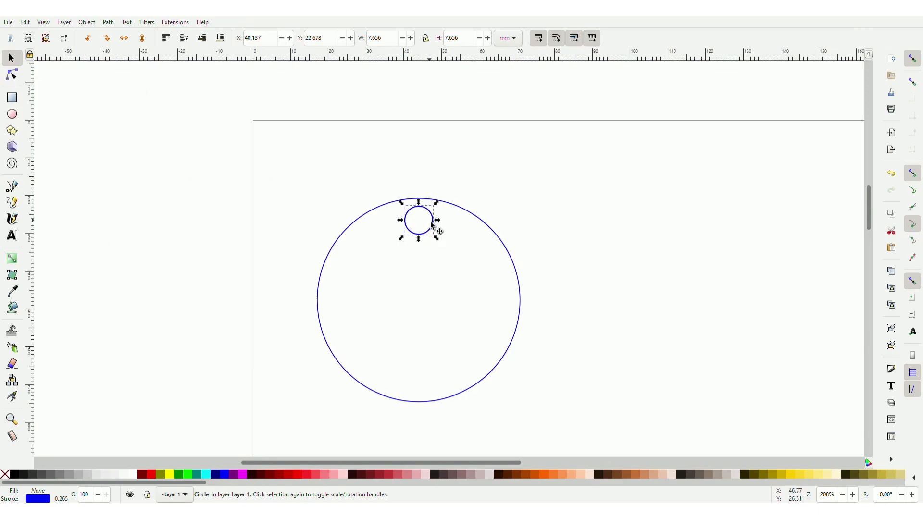
- Delete the small inner circle and draw a new circle of about 5.4 mm radius overlapping the large circle's top edge
{"action": "left_click_drag", "start_coordinate": [431, 223], "coordinate": [431, 179]}
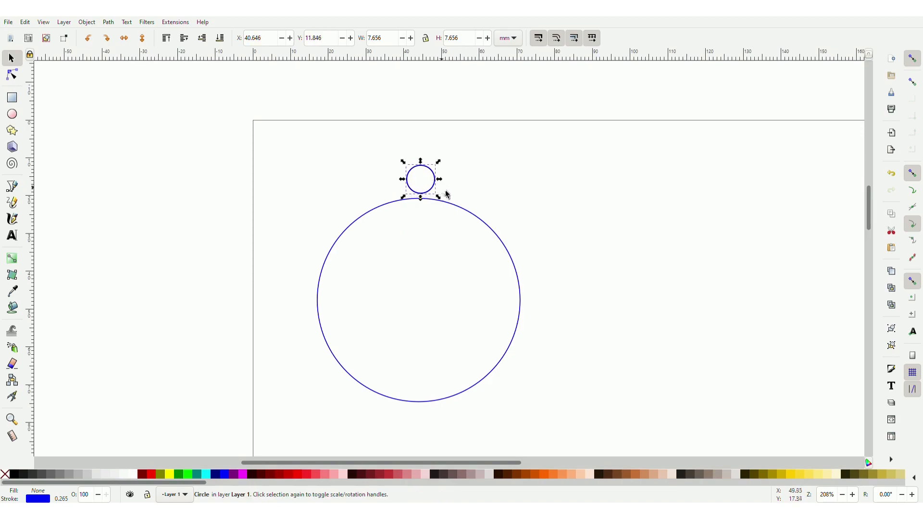
{"action": "key", "text": "Delete"}
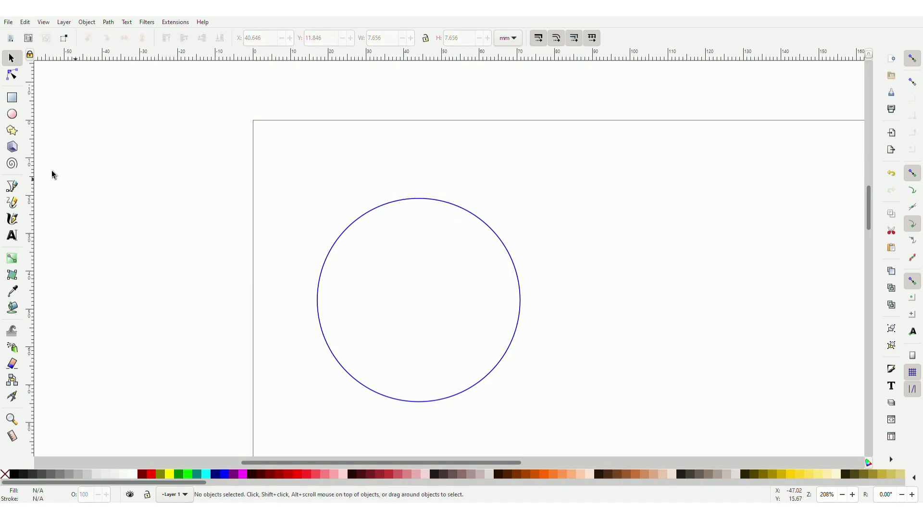
{"action": "left_click", "coordinate": [12, 114]}
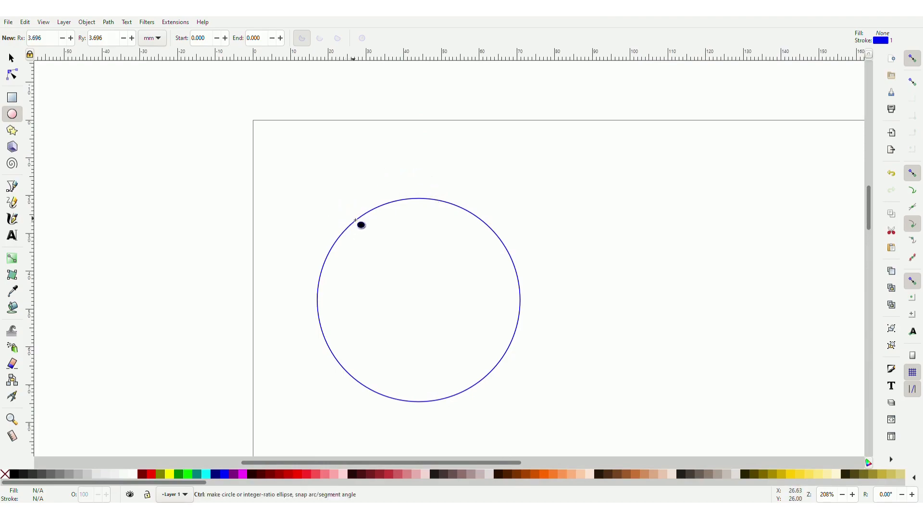
{"action": "left_click_drag", "start_coordinate": [398, 173], "coordinate": [445, 215]}
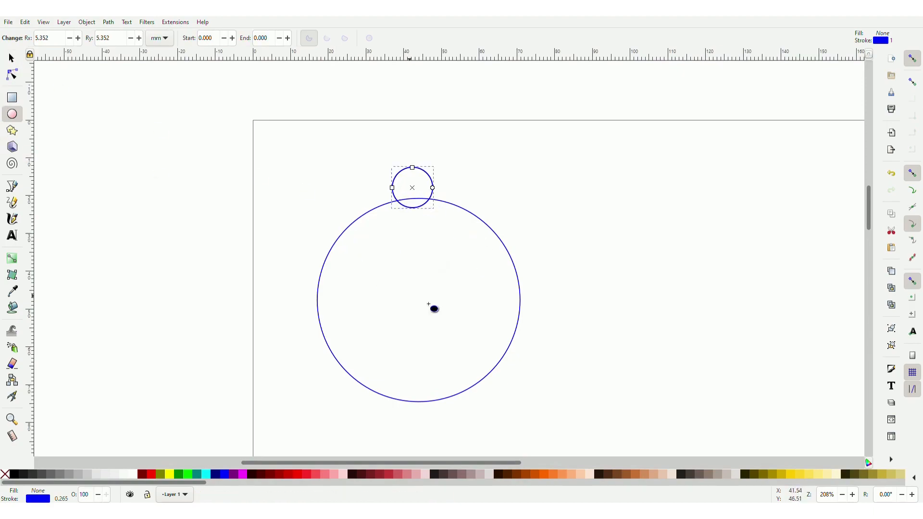
- Align the small and large circles so both are centred on the same vertical axis, and close the alignment settings
{"action": "left_click", "coordinate": [11, 58]}
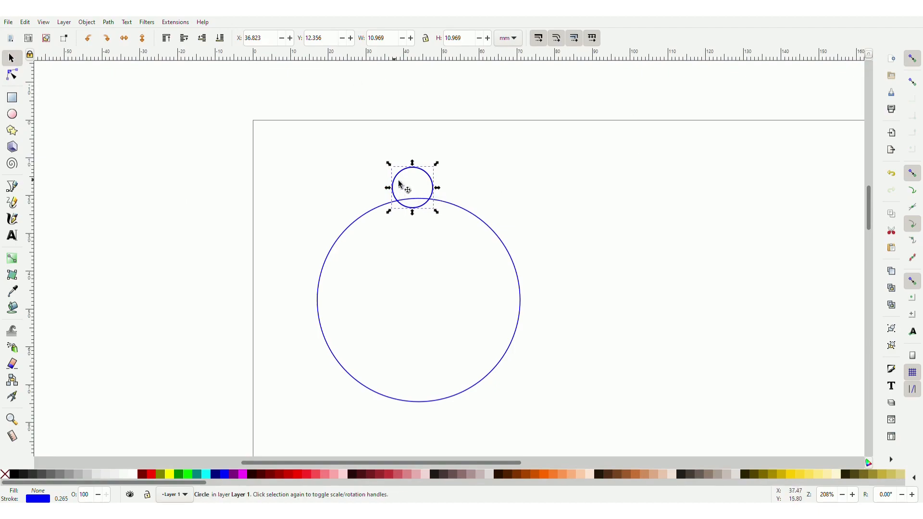
{"action": "left_click", "coordinate": [513, 264], "text": "shift"}
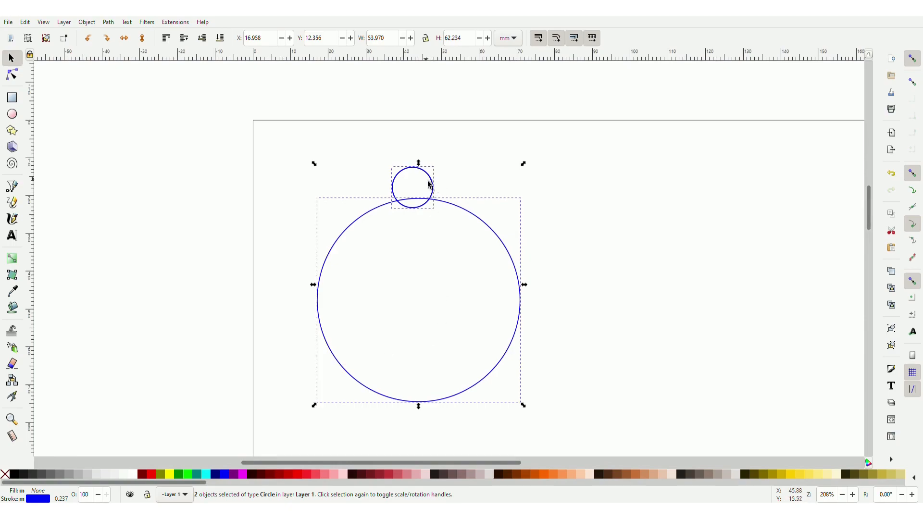
{"action": "left_click_drag", "start_coordinate": [431, 184], "coordinate": [432, 183]}
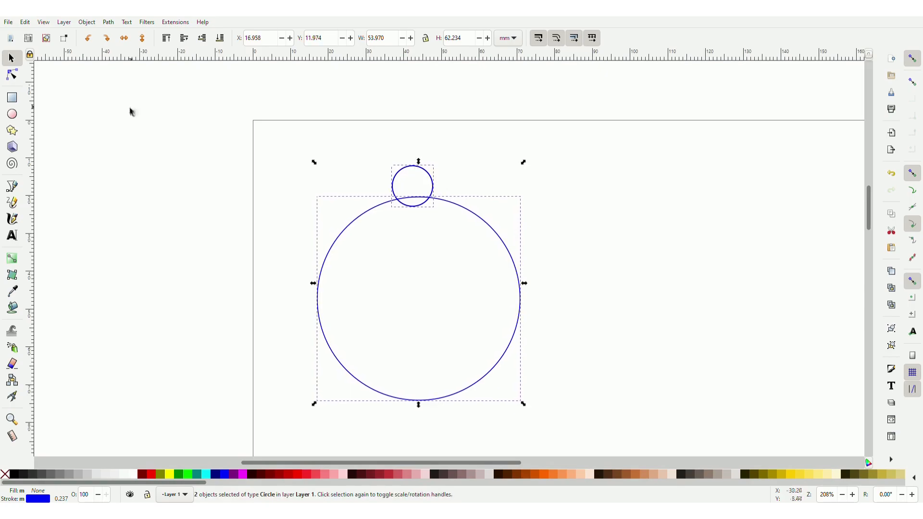
{"action": "left_click", "coordinate": [91, 22]}
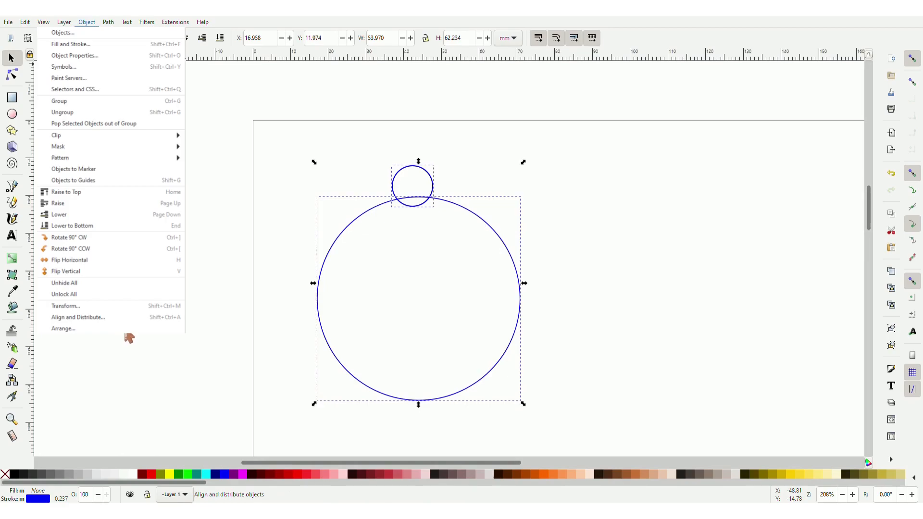
{"action": "left_click", "coordinate": [78, 318]}
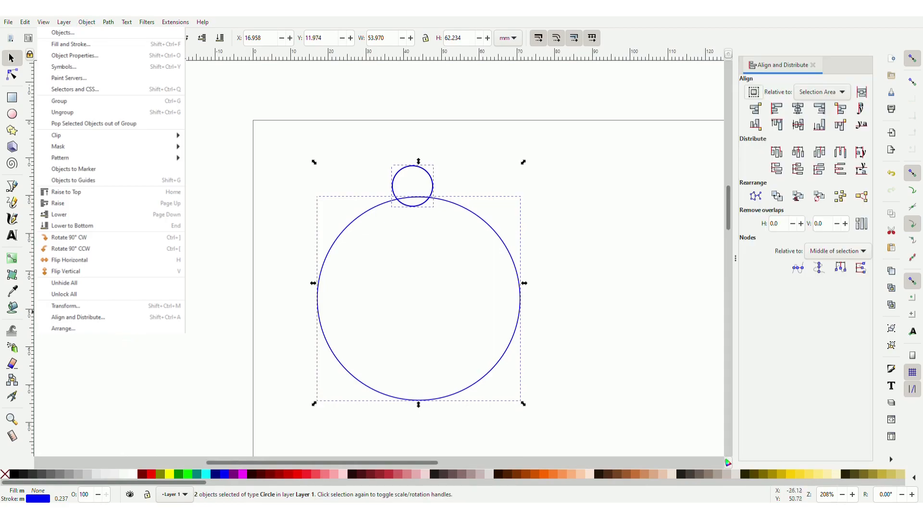
{"action": "left_click", "coordinate": [799, 109]}
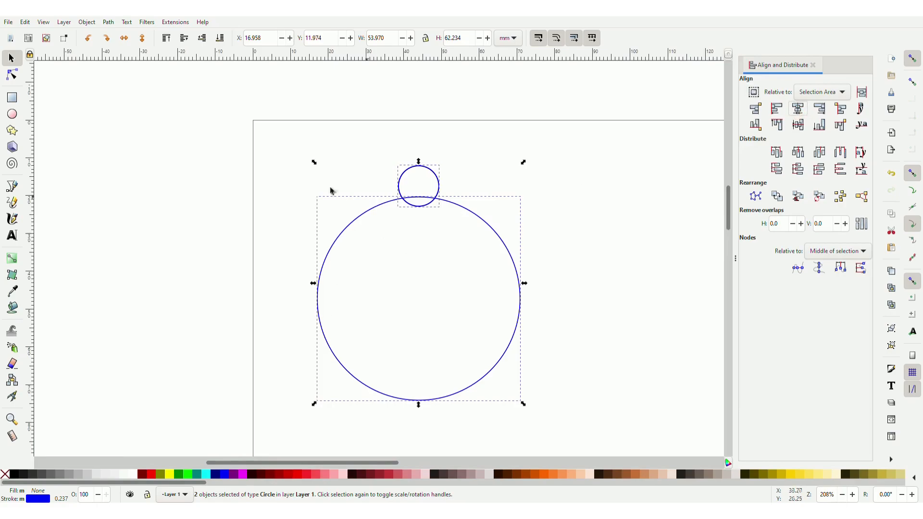
{"action": "left_click", "coordinate": [134, 273]}
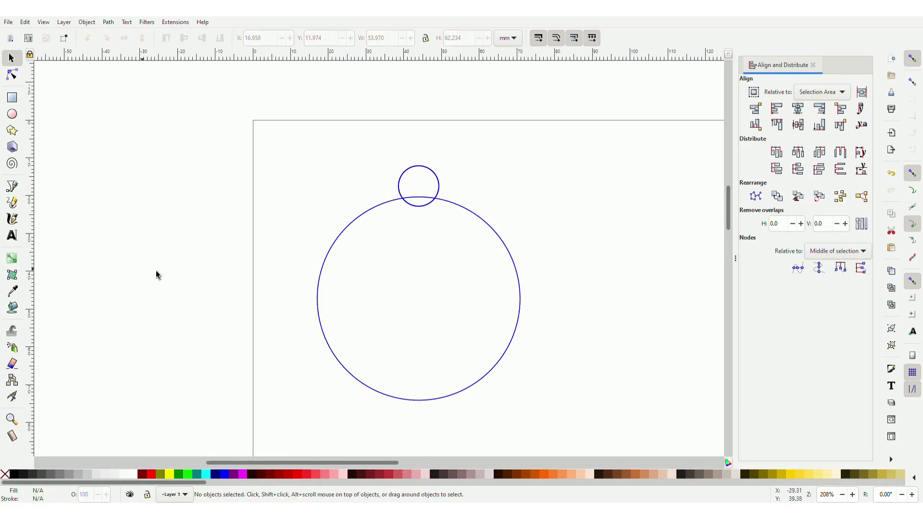
{"action": "left_click", "coordinate": [813, 65]}
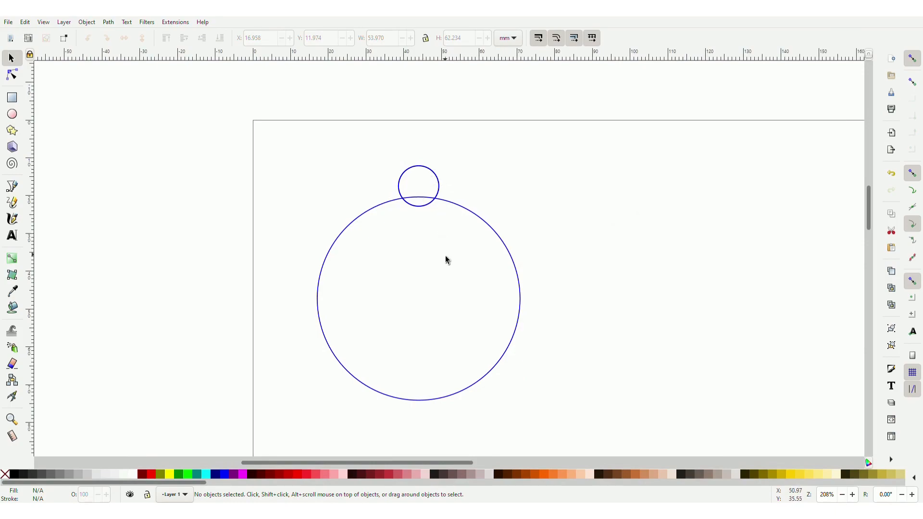
- Merge the small and large circles into one outline with Union, and deselect the result
{"action": "left_click", "coordinate": [437, 184]}
{"action": "left_click", "coordinate": [521, 285], "text": "shift"}
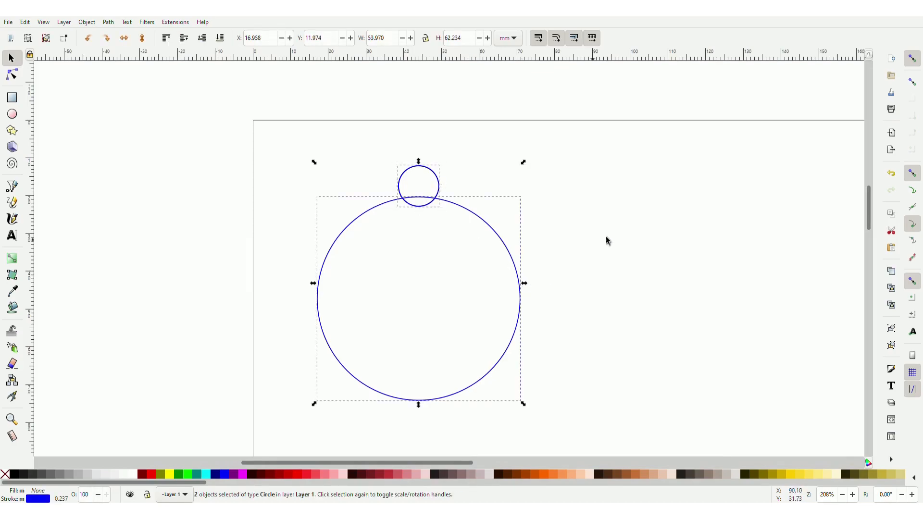
{"action": "left_click", "coordinate": [113, 22]}
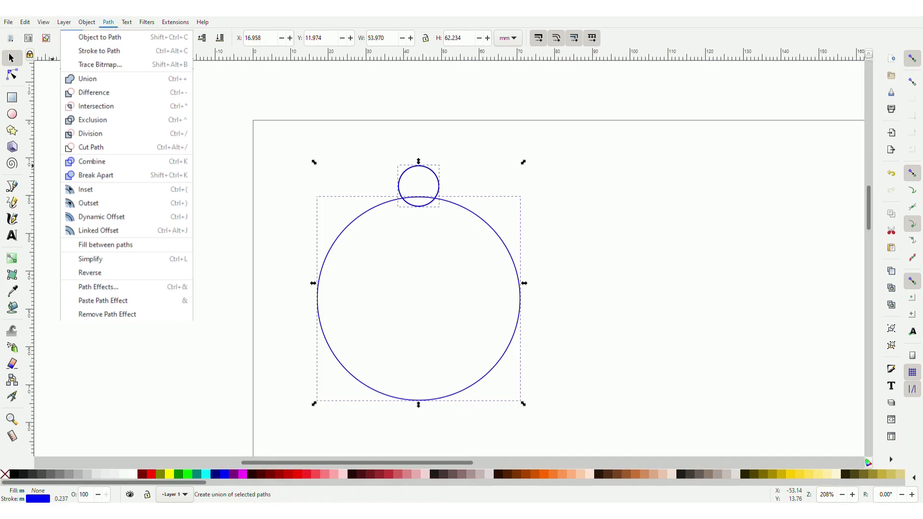
{"action": "left_click", "coordinate": [87, 78]}
{"action": "left_click", "coordinate": [186, 184]}
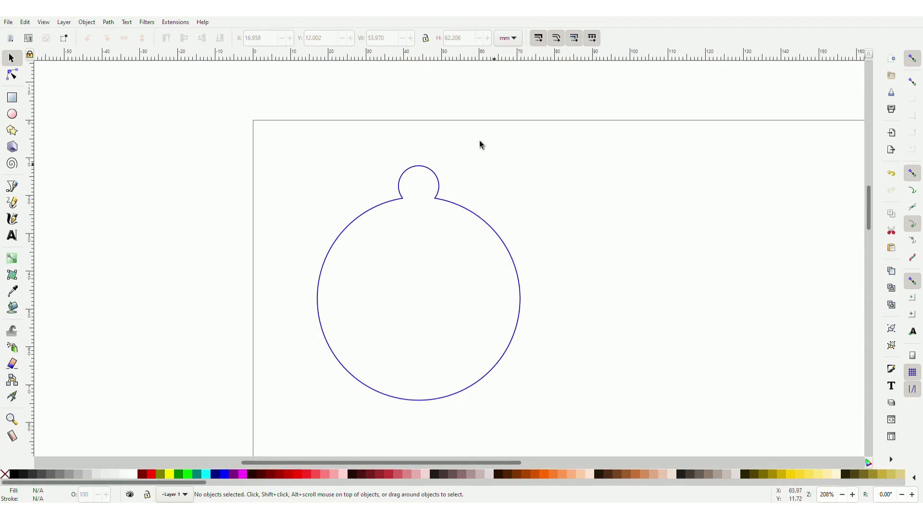
- Draw a small circle about 3.8 mm wide inside the round tab on top of the merged outline
{"action": "scroll", "coordinate": [449, 252], "scroll_direction": "up", "scroll_amount": 2}
{"action": "scroll", "coordinate": [448, 251], "scroll_direction": "down", "scroll_amount": 2}
{"action": "left_click", "coordinate": [12, 114]}
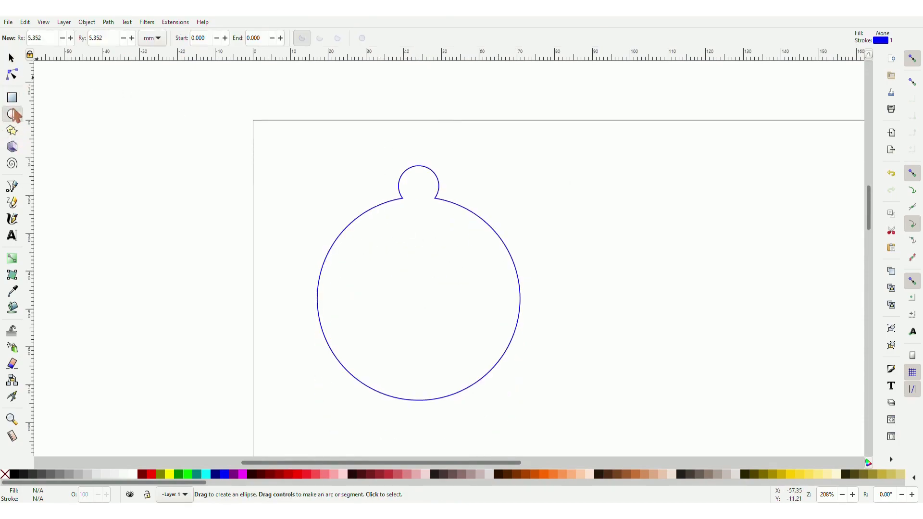
{"action": "mouse_move", "coordinate": [417, 186]}
{"action": "left_mouse_down"}
{"action": "mouse_move", "coordinate": [432, 190]}
{"action": "mouse_move", "coordinate": [432, 224]}
{"action": "mouse_move", "coordinate": [427, 195]}
{"action": "left_mouse_up"}
{"action": "left_click", "coordinate": [13, 64]}
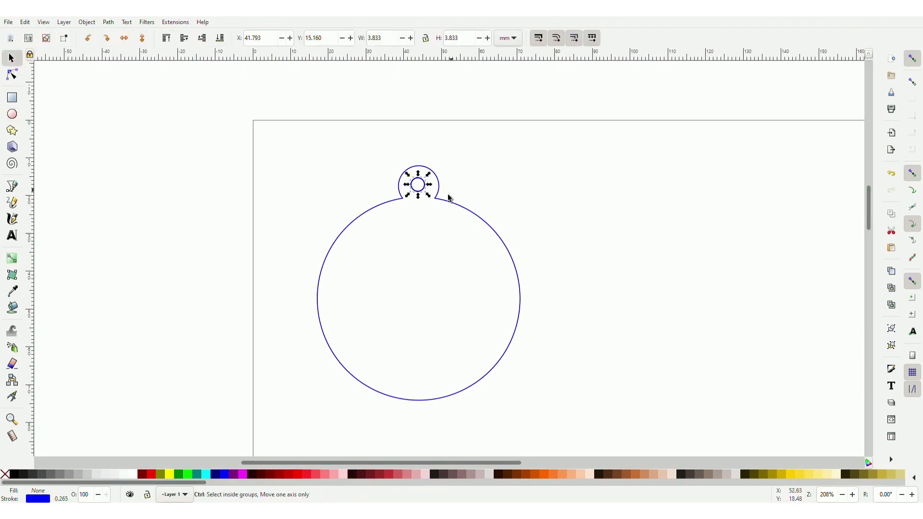
- Enlarge the hole circle to about 6 mm wide, keep it centred inside the round tab, and deselect it
{"action": "left_click_drag", "start_coordinate": [433, 199], "coordinate": [411, 173]}
{"action": "left_click", "coordinate": [414, 181]}
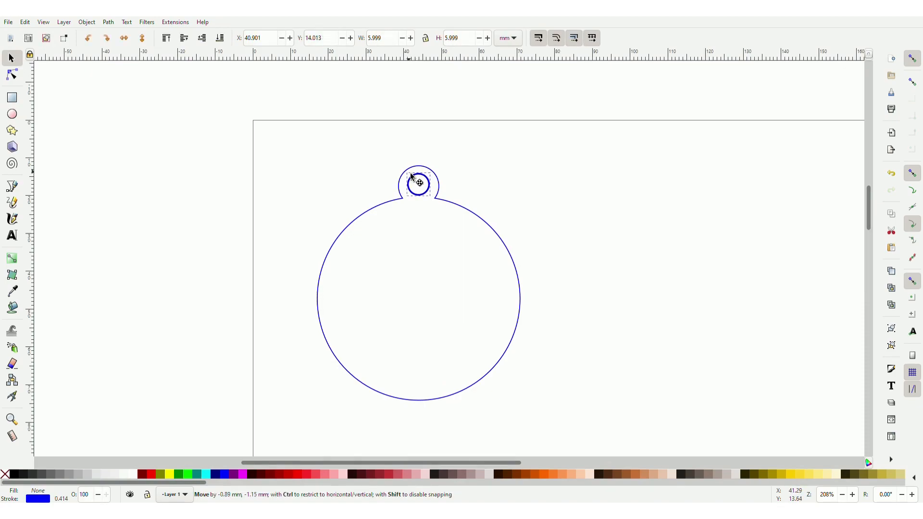
{"action": "mouse_move", "coordinate": [410, 176]}
{"action": "left_mouse_down"}
{"action": "mouse_move", "coordinate": [412, 218]}
{"action": "mouse_move", "coordinate": [395, 260]}
{"action": "mouse_move", "coordinate": [405, 290]}
{"action": "mouse_move", "coordinate": [413, 171]}
{"action": "mouse_move", "coordinate": [417, 188]}
{"action": "left_mouse_up"}
{"action": "left_click", "coordinate": [246, 200]}
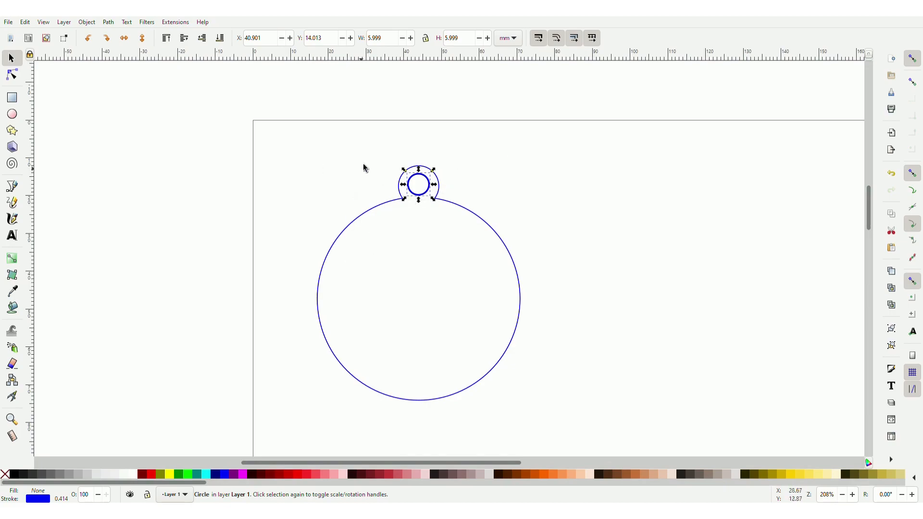
{"action": "left_click", "coordinate": [165, 299]}
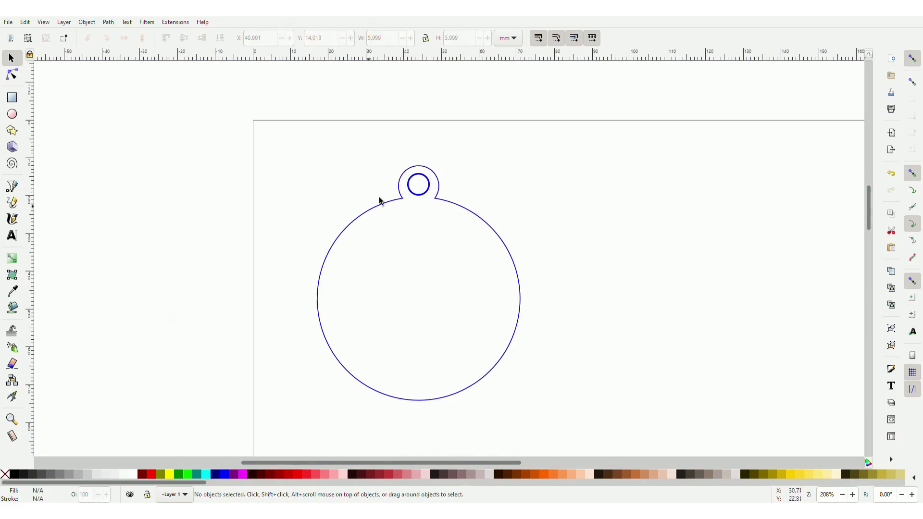
- Enlarge the hole circle proportionally to about 7 mm wide, centred in the tab, and deselect it
{"action": "left_click", "coordinate": [419, 193]}
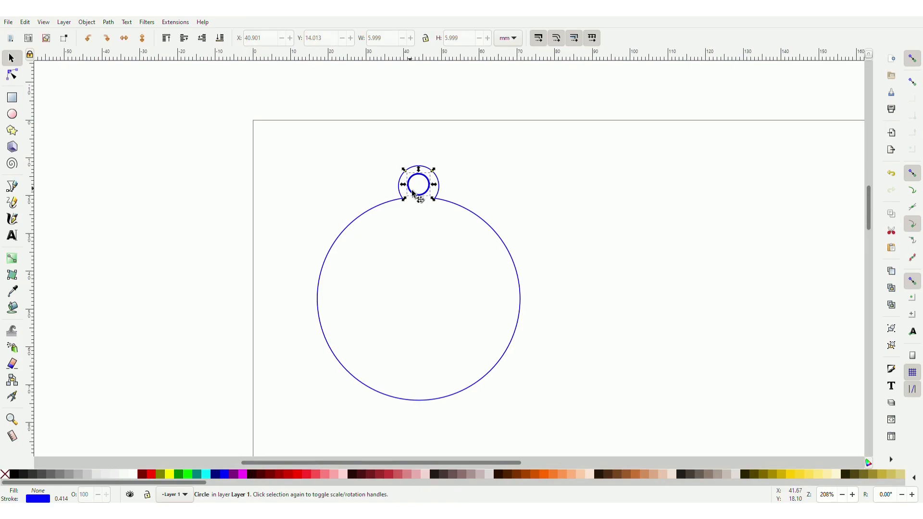
{"action": "left_click_drag", "start_coordinate": [434, 201], "coordinate": [436, 204]}
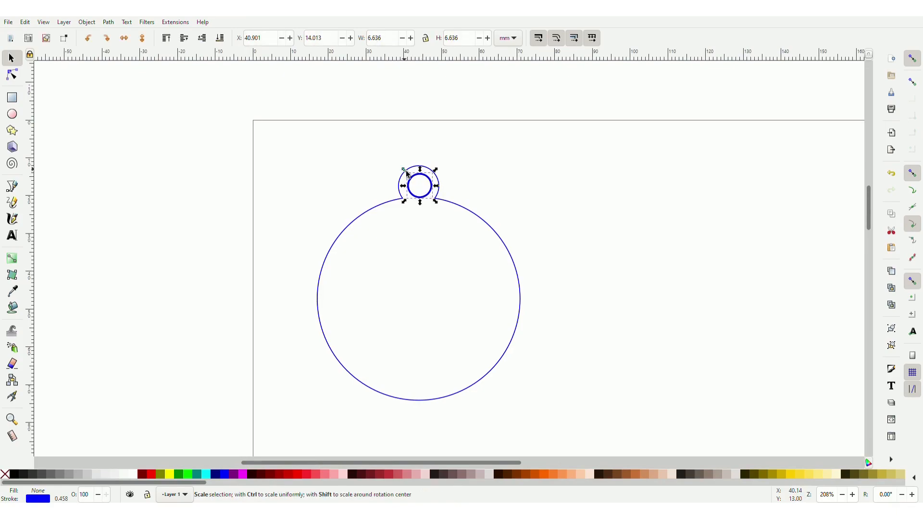
{"action": "left_click_drag", "start_coordinate": [405, 170], "coordinate": [406, 171]}
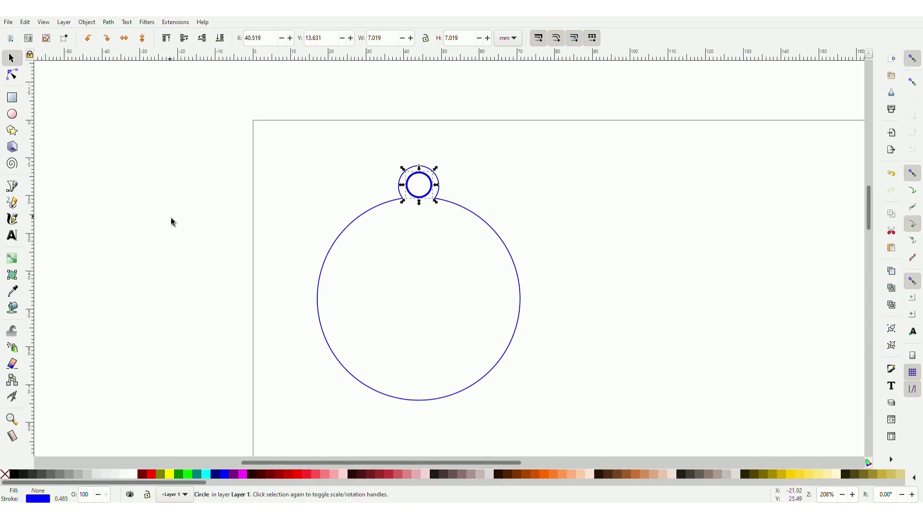
{"action": "left_click", "coordinate": [173, 224]}
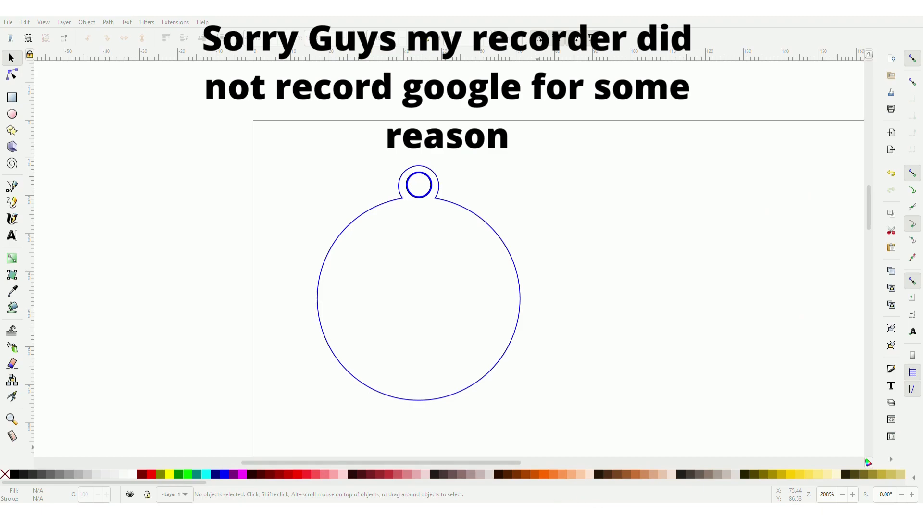
{"action": "key", "text": "ctrl"}
{"action": "key", "text": "ctrl+v"}
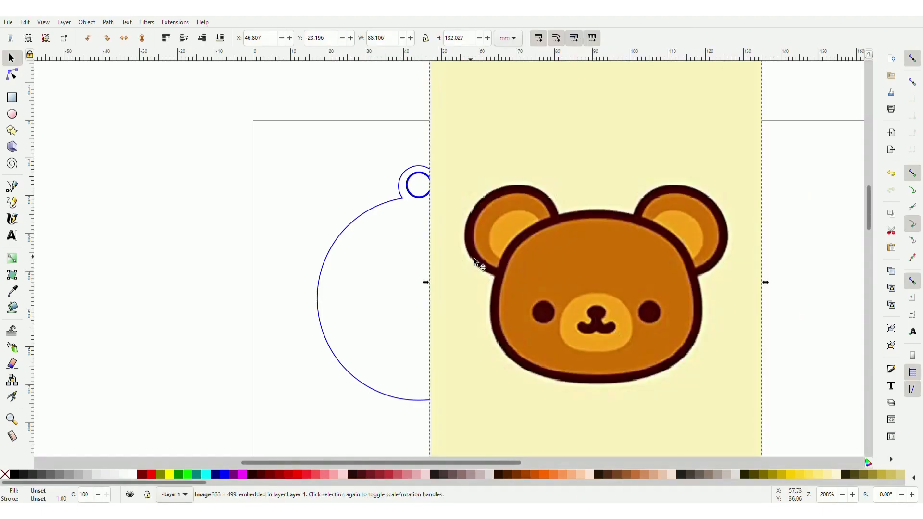
{"action": "scroll", "coordinate": [492, 256], "scroll_direction": "down", "scroll_amount": 2}
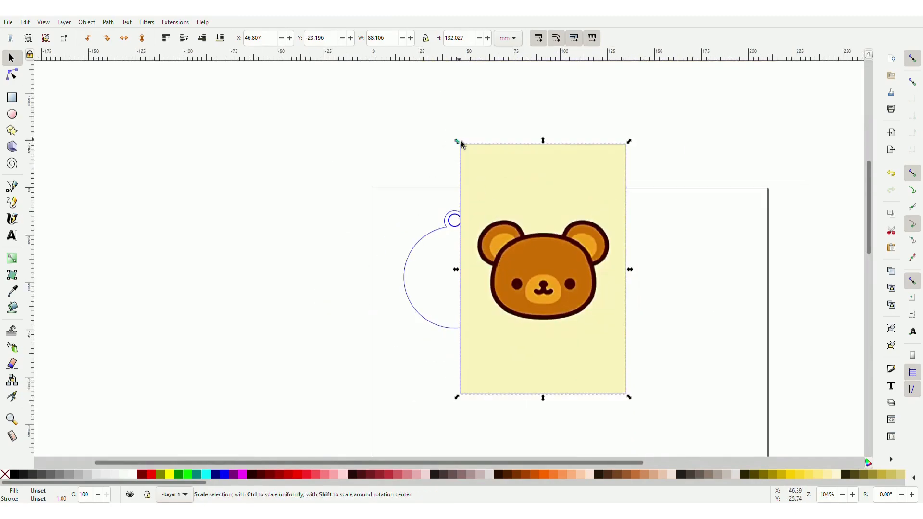
{"action": "left_click_drag", "start_coordinate": [458, 144], "coordinate": [513, 233]}
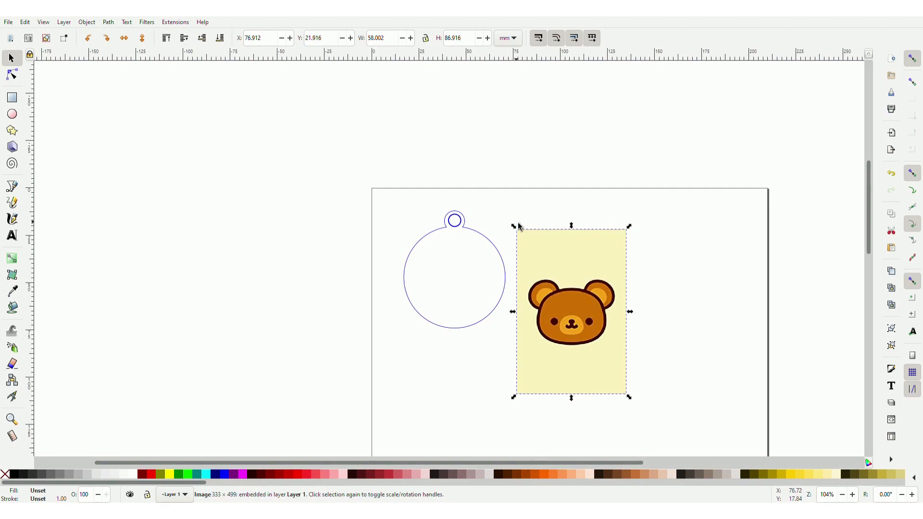
{"action": "left_click_drag", "start_coordinate": [517, 230], "coordinate": [547, 225]}
{"action": "key", "text": "Delete"}
- Paste the copied bear image, scale it to about 36 by 54 mm, and centre it over the large circle
{"action": "key", "text": "ctrl+v"}
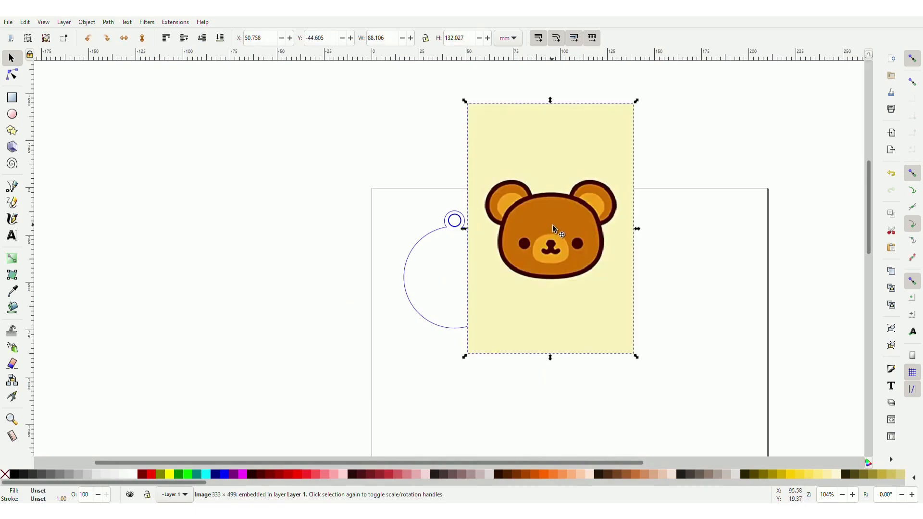
{"action": "left_click_drag", "start_coordinate": [466, 102], "coordinate": [548, 254]}
{"action": "left_click_drag", "start_coordinate": [588, 286], "coordinate": [444, 260]}
{"action": "left_click", "coordinate": [213, 287]}
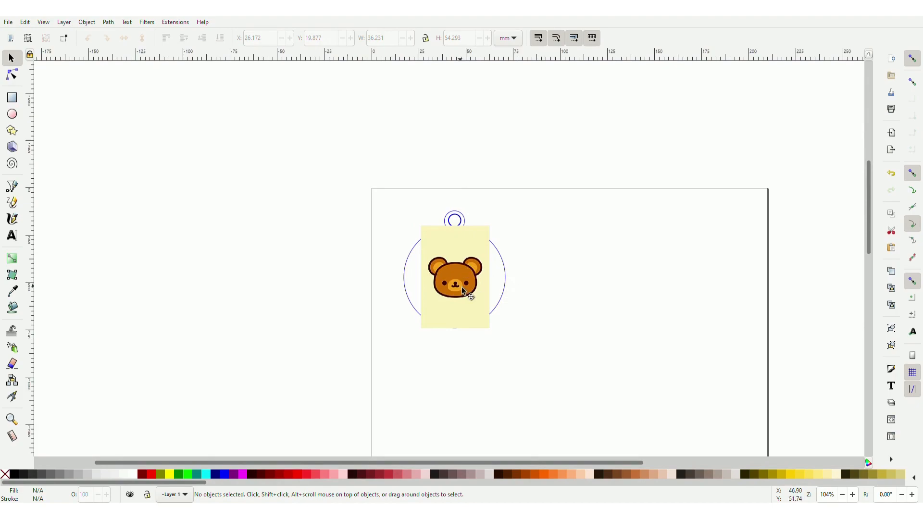
- Examine the dark outline and facial details of the bear image at pixel level
{"action": "scroll", "coordinate": [487, 299], "scroll_direction": "down", "scroll_amount": 2}
{"action": "scroll", "coordinate": [501, 301], "scroll_direction": "up", "scroll_amount": 6, "text": "ctrl"}
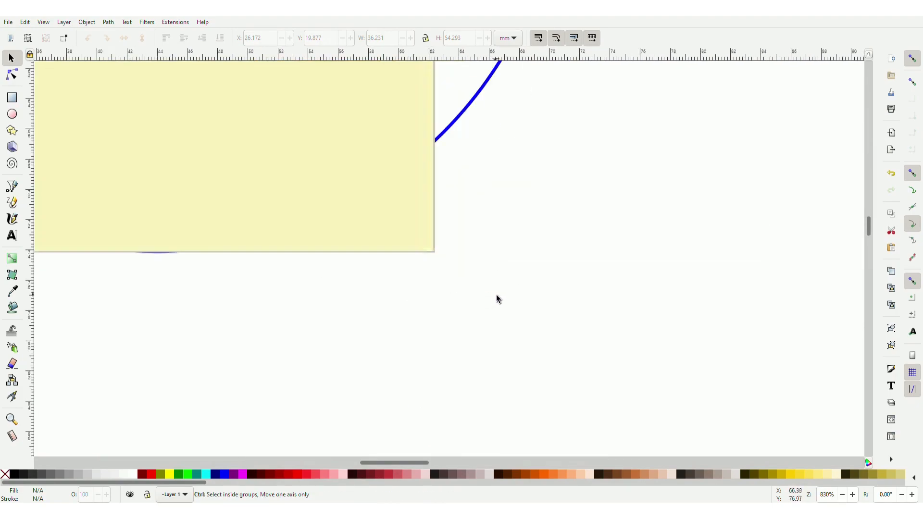
{"action": "scroll", "coordinate": [498, 295], "scroll_direction": "down", "scroll_amount": 2, "text": "ctrl"}
{"action": "scroll", "coordinate": [488, 396], "scroll_direction": "up", "scroll_amount": 10}
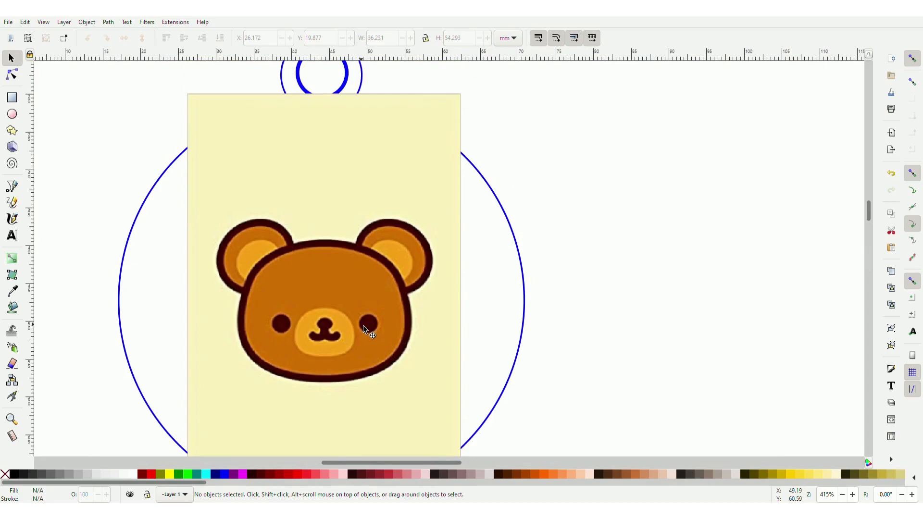
{"action": "scroll", "coordinate": [364, 327], "scroll_direction": "up", "scroll_amount": 9, "text": "ctrl"}
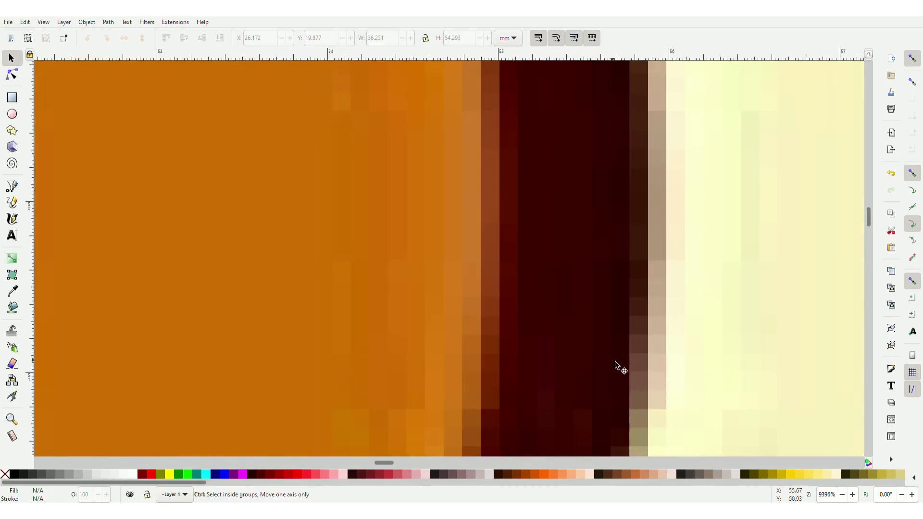
{"action": "scroll", "coordinate": [532, 354], "scroll_direction": "down", "scroll_amount": 9, "text": "ctrl"}
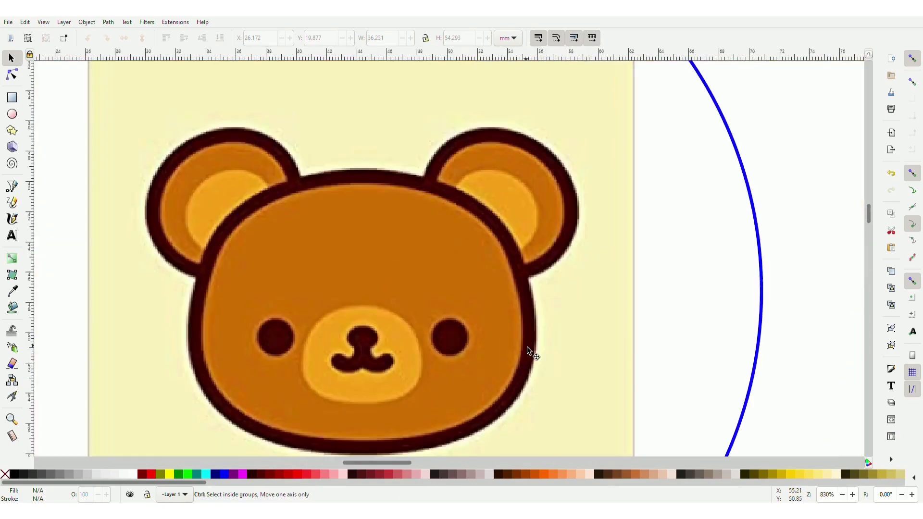
{"action": "scroll", "coordinate": [524, 354], "scroll_direction": "down", "scroll_amount": 1, "text": "ctrl"}
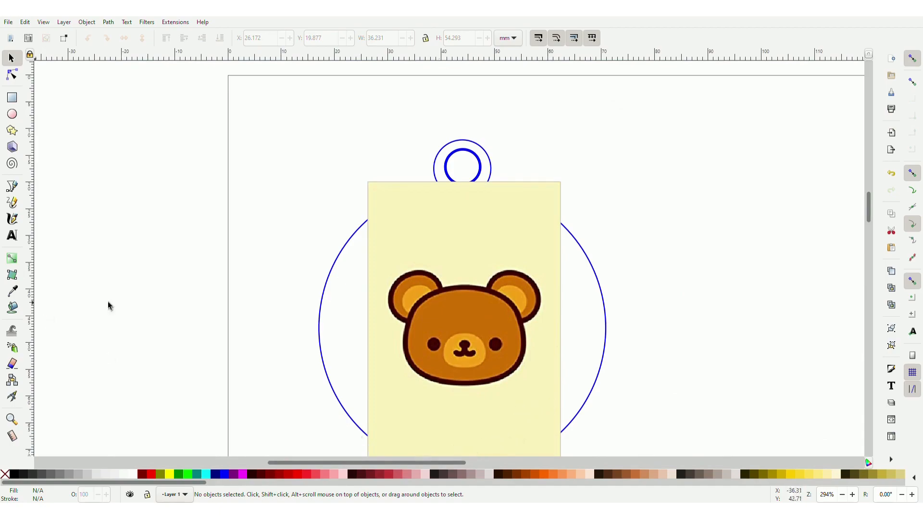
- Set up a Trace Bitmap of the bear image and preview a single-scan brightness cutoff at threshold 0.450
{"action": "left_click", "coordinate": [448, 289]}
{"action": "scroll", "coordinate": [459, 320], "scroll_direction": "down", "scroll_amount": 5}
{"action": "scroll", "coordinate": [463, 308], "scroll_direction": "up", "scroll_amount": 2}
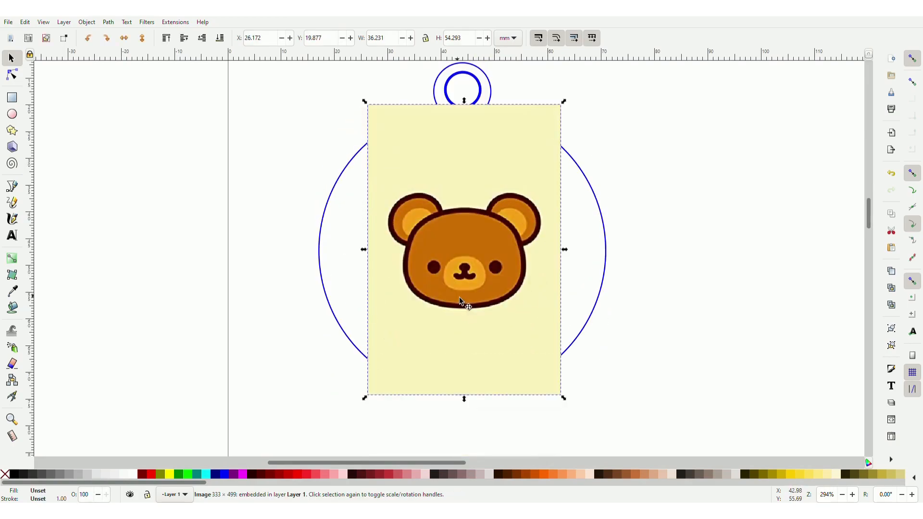
{"action": "right_click", "coordinate": [528, 190]}
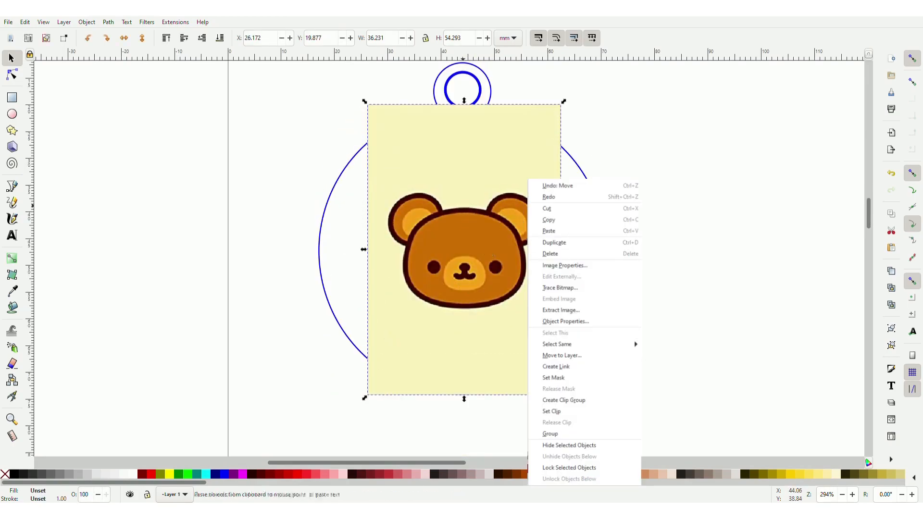
{"action": "left_click", "coordinate": [543, 289]}
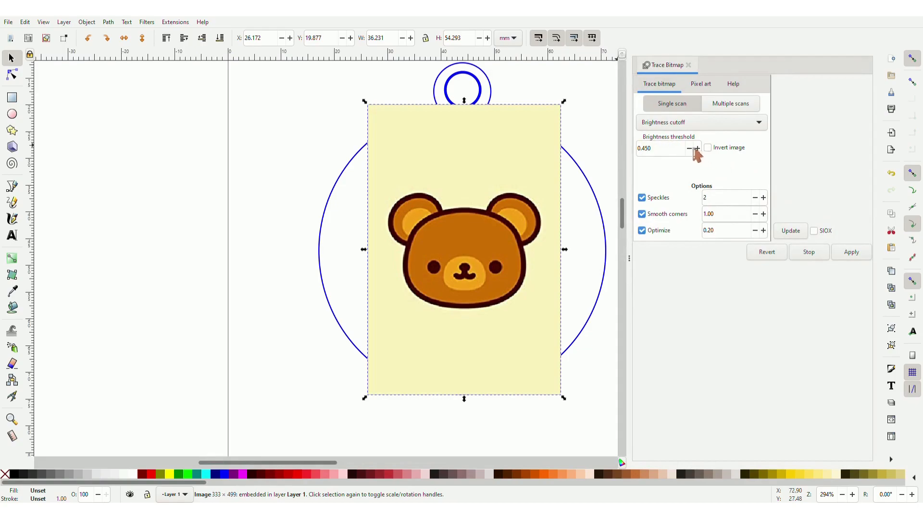
{"action": "double_click", "coordinate": [698, 148]}
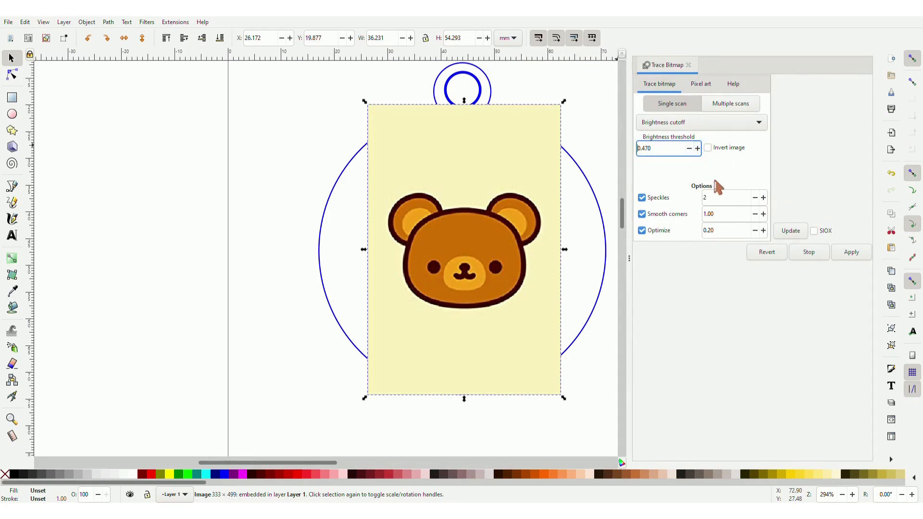
{"action": "double_click", "coordinate": [689, 149]}
{"action": "left_click", "coordinate": [792, 231]}
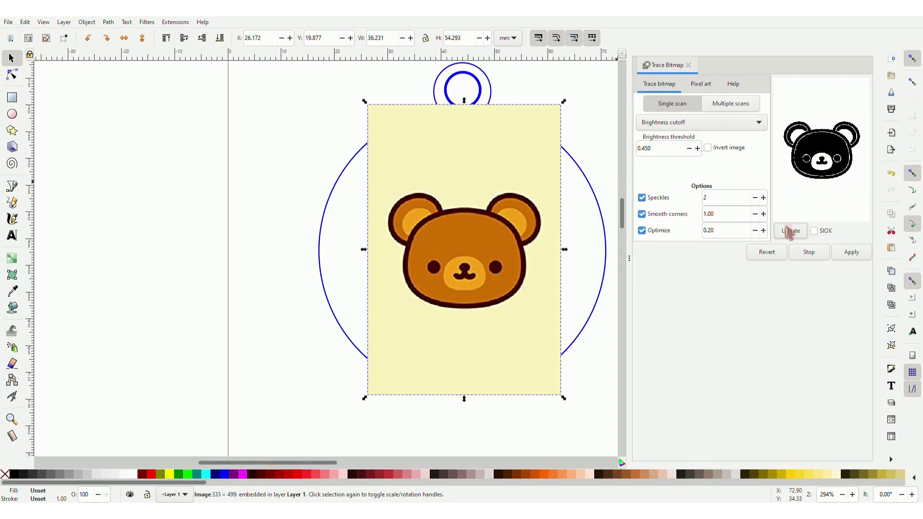
- Set the trace's brightness threshold to 0.350 and refresh the preview
{"action": "left_click", "coordinate": [690, 149]}
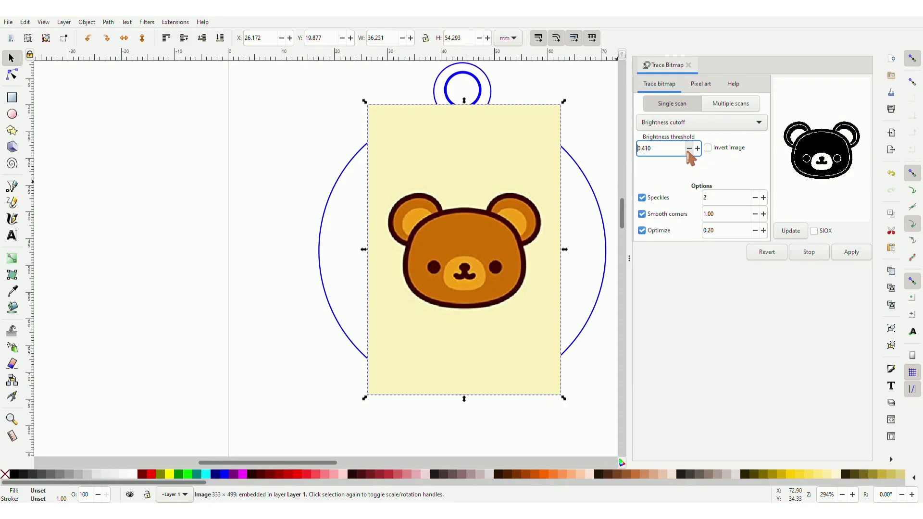
{"action": "left_click", "coordinate": [690, 150]}
{"action": "left_click", "coordinate": [792, 231]}
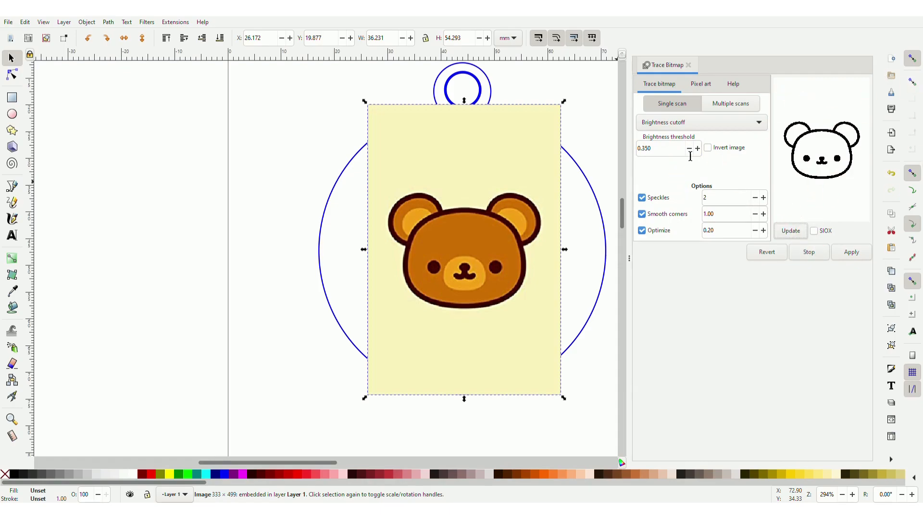
- Generate the bear's traced vector path, close the tracing settings, and delete the original bitmap image
{"action": "left_click", "coordinate": [851, 254]}
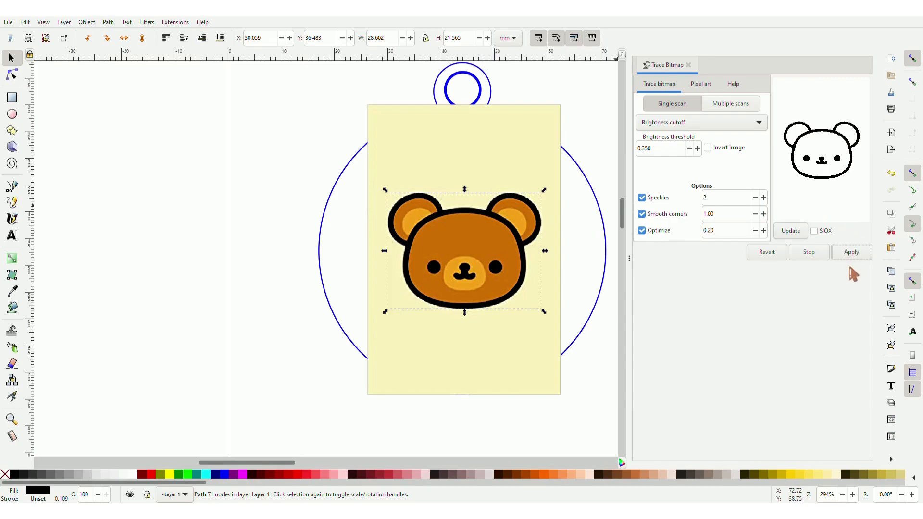
{"action": "left_click", "coordinate": [688, 65]}
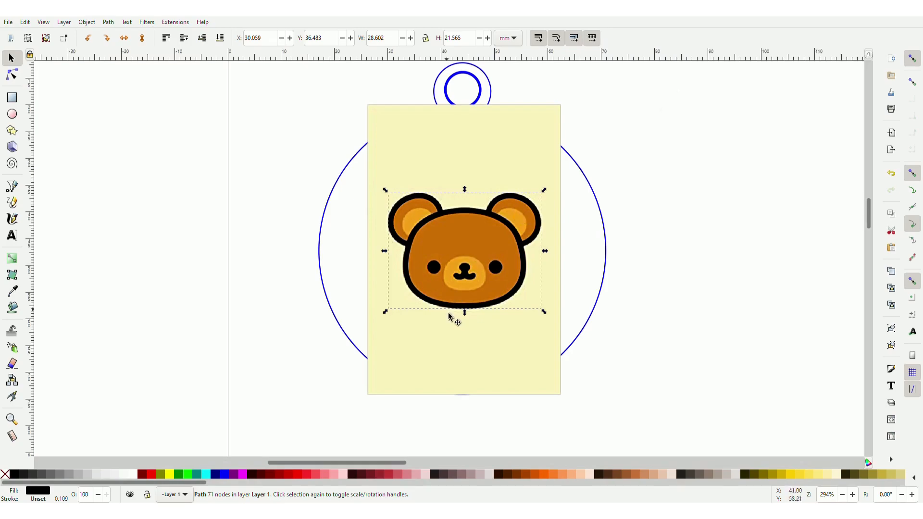
{"action": "left_click", "coordinate": [522, 385]}
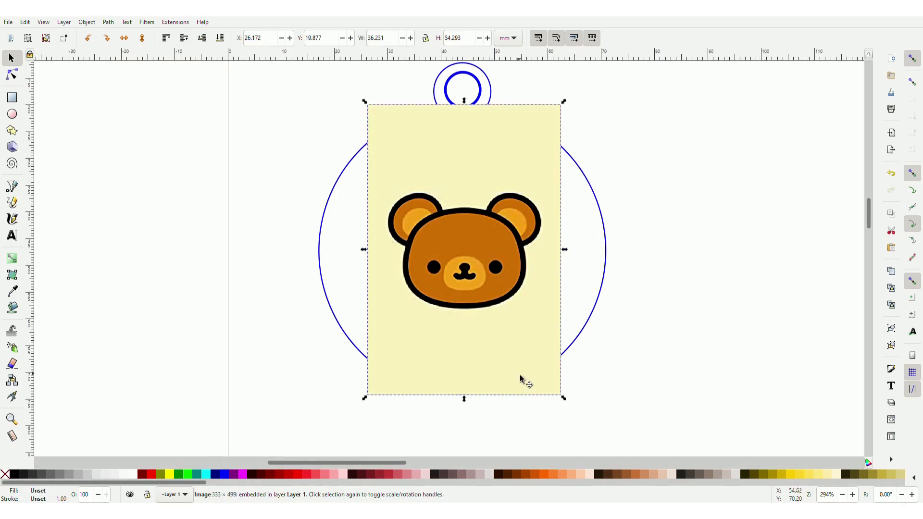
{"action": "key", "text": "Delete"}
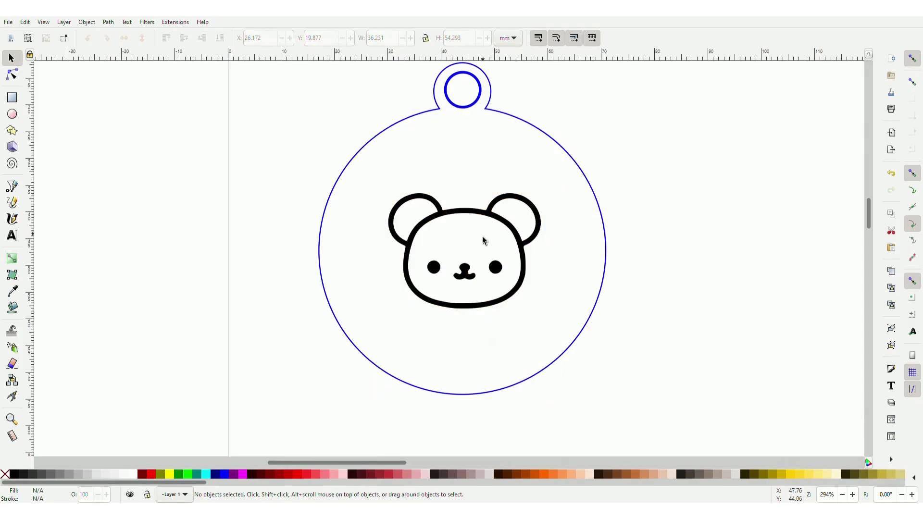
- Examine the edges of the traced bear outline at high magnification, then view the whole keychain design
{"action": "scroll", "coordinate": [551, 267], "scroll_direction": "up", "scroll_amount": 8}
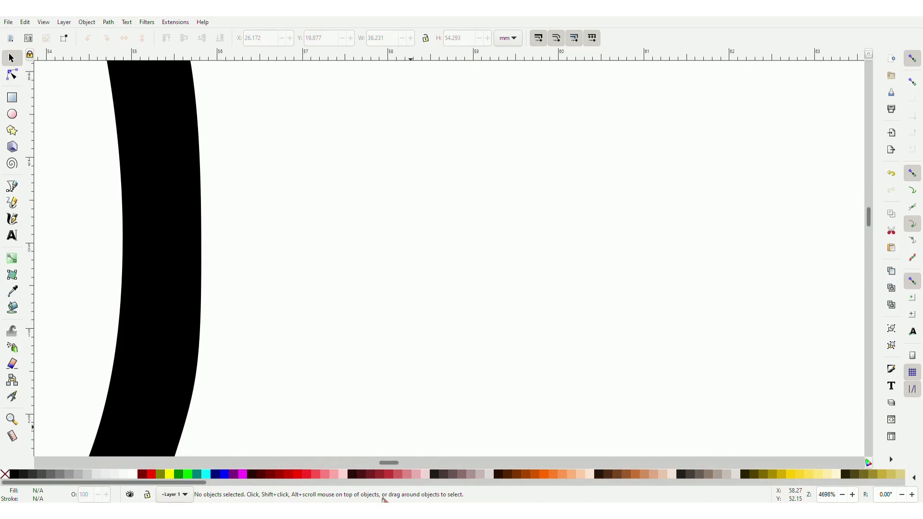
{"action": "left_click_drag", "start_coordinate": [388, 463], "coordinate": [385, 462]}
{"action": "scroll", "coordinate": [434, 365], "scroll_direction": "up", "scroll_amount": 5}
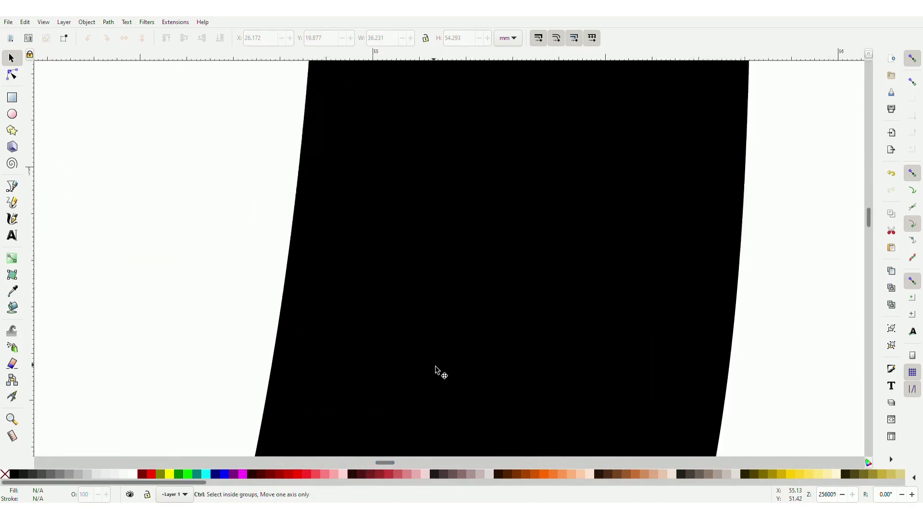
{"action": "scroll", "coordinate": [435, 366], "scroll_direction": "down", "scroll_amount": 12}
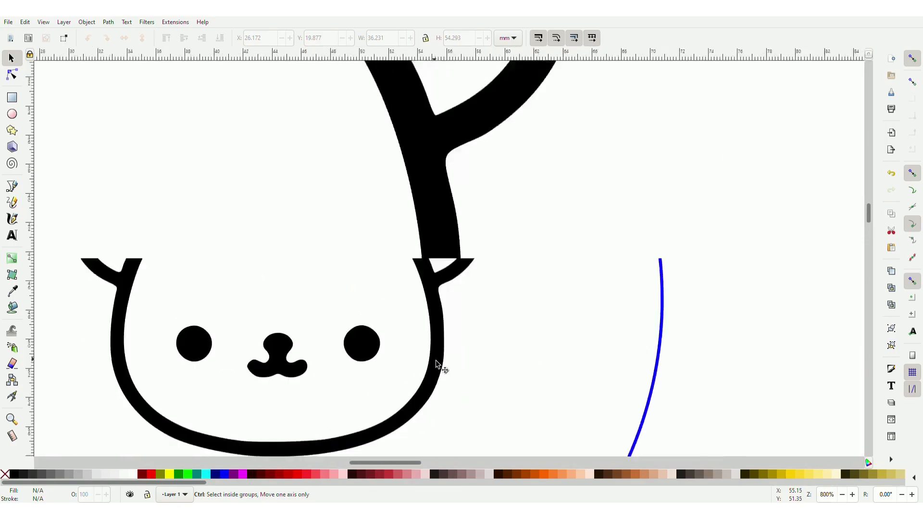
{"action": "scroll", "coordinate": [437, 364], "scroll_direction": "down", "scroll_amount": 2}
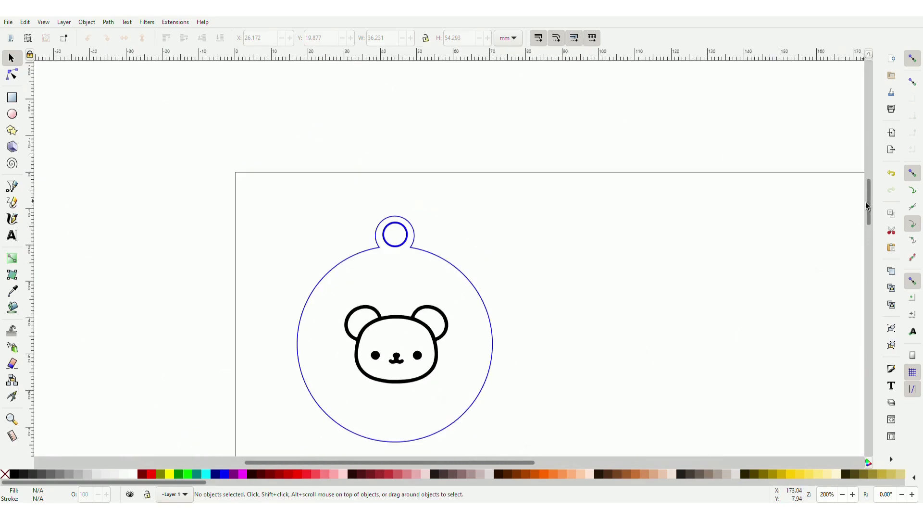
{"action": "left_click_drag", "start_coordinate": [870, 212], "coordinate": [871, 224]}
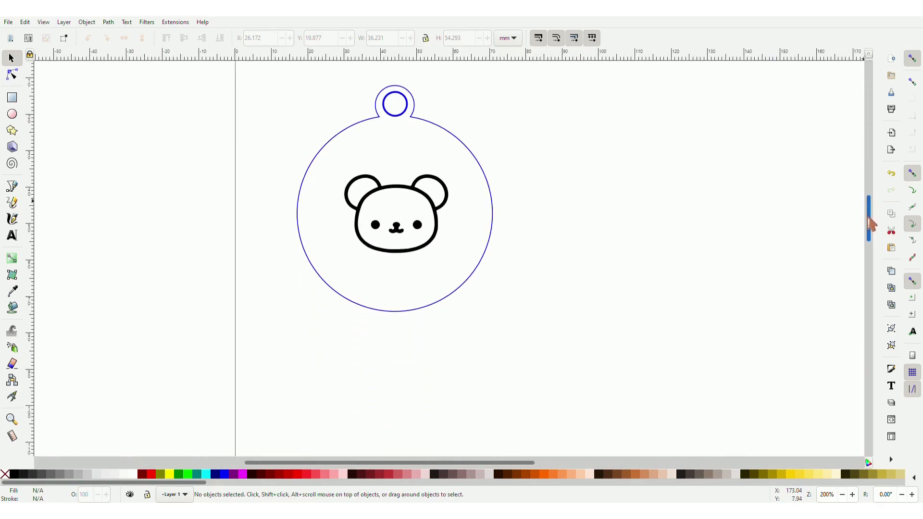
- Give the traced bear path a black stroke and a yellow fill
{"action": "left_click", "coordinate": [406, 243]}
{"action": "scroll", "coordinate": [409, 276], "scroll_direction": "up", "scroll_amount": 2}
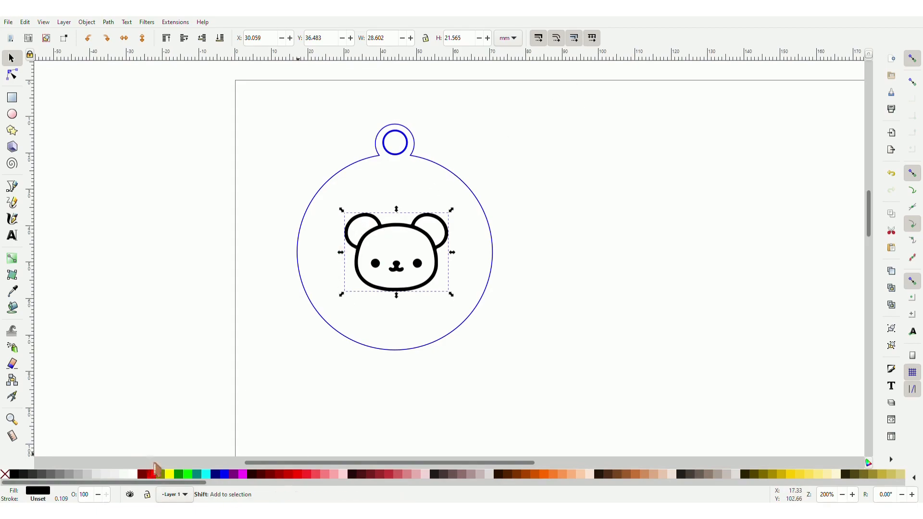
{"action": "left_click", "coordinate": [13, 474], "text": "shift"}
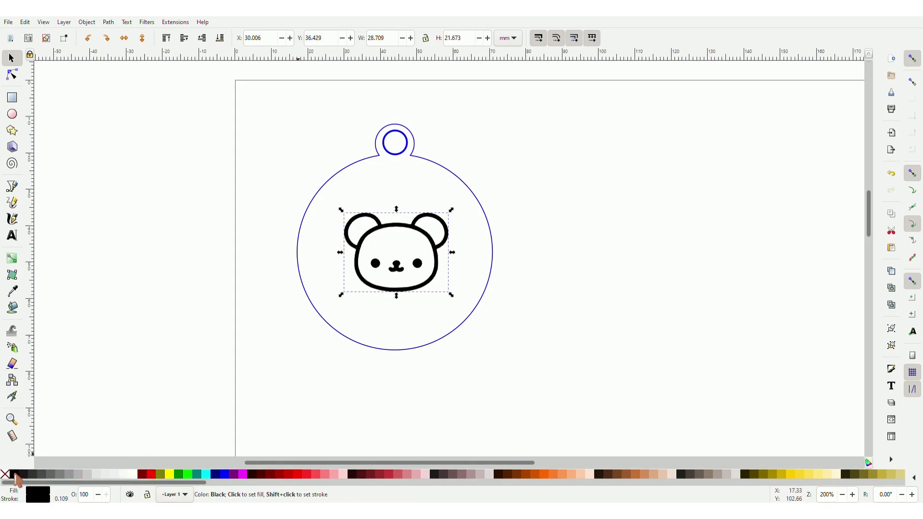
{"action": "left_click", "coordinate": [170, 475]}
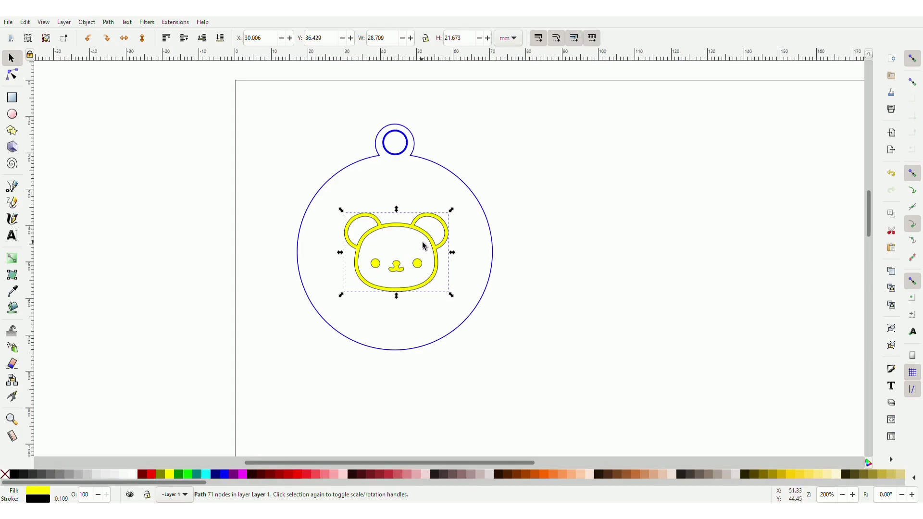
{"action": "key", "text": "a"}
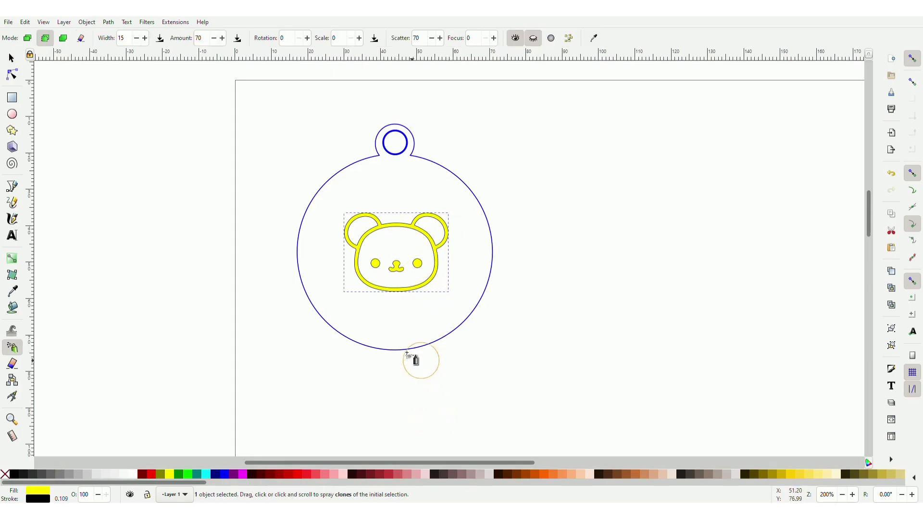
{"action": "left_click", "coordinate": [11, 58]}
{"action": "left_click_drag", "start_coordinate": [418, 464], "coordinate": [412, 465]}
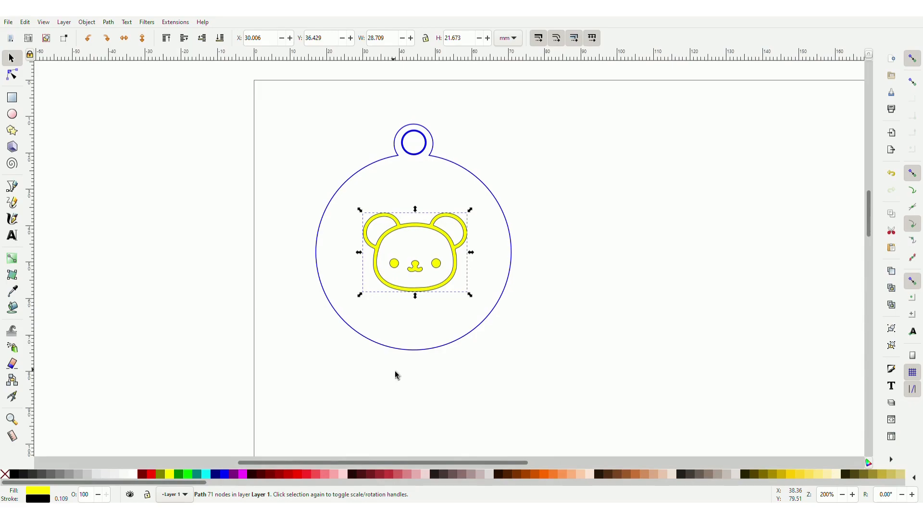
- Add the text "hi" in 30 pt sans-serif and place it just below the bear's face inside the circle
{"action": "left_click", "coordinate": [12, 236]}
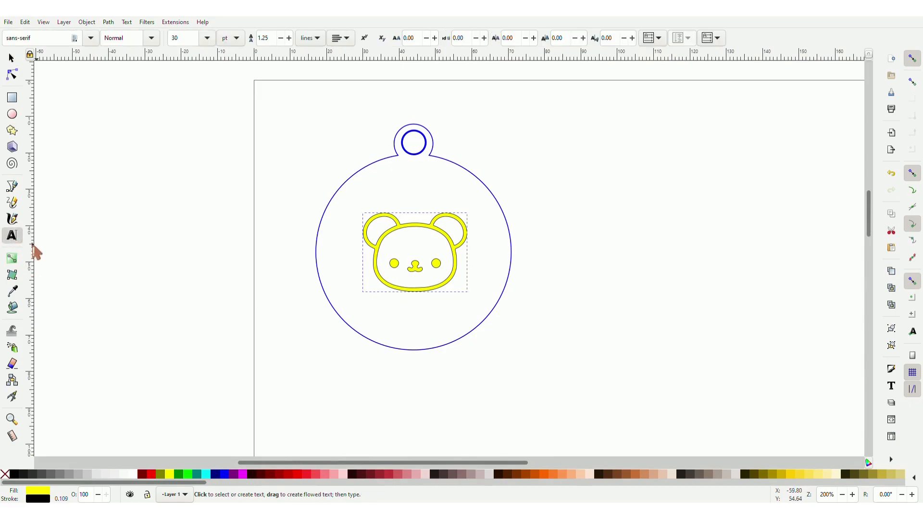
{"action": "left_click_drag", "start_coordinate": [383, 310], "coordinate": [424, 332]}
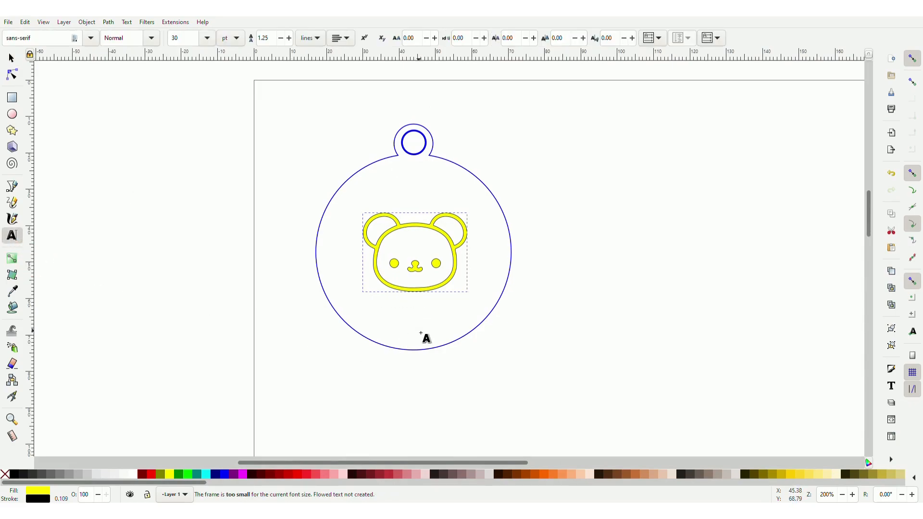
{"action": "left_click", "coordinate": [406, 316]}
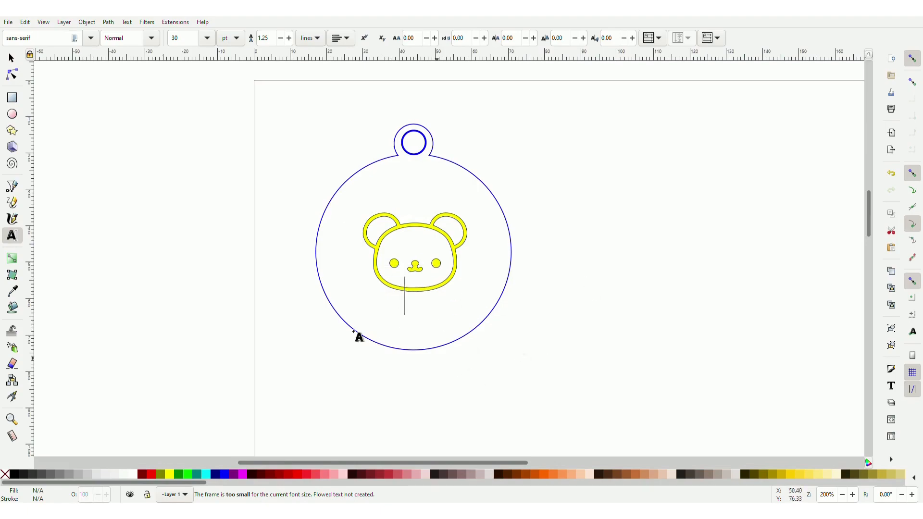
{"action": "type", "text": "hi"}
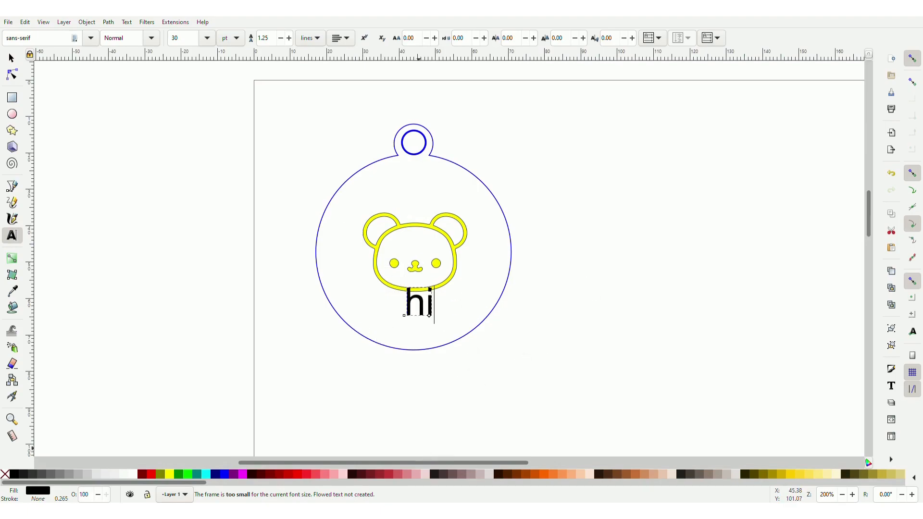
{"action": "left_click", "coordinate": [12, 59]}
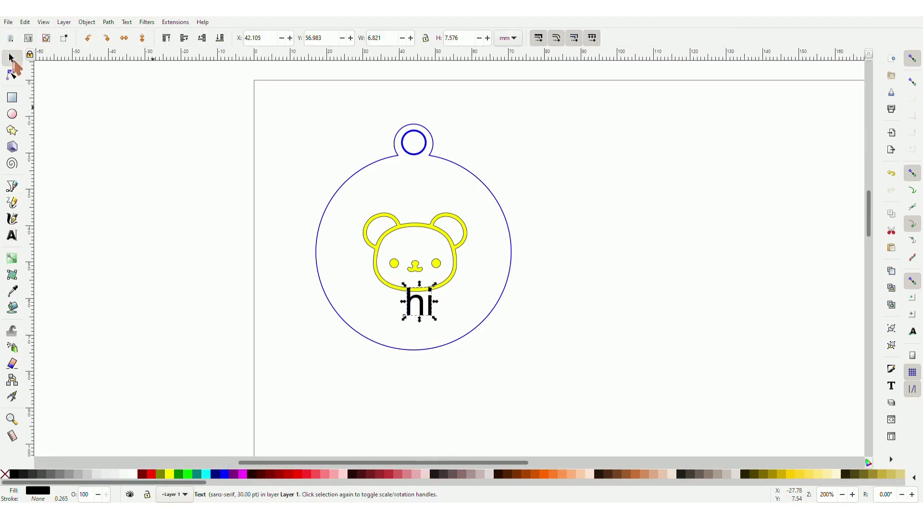
{"action": "left_click_drag", "start_coordinate": [419, 308], "coordinate": [415, 319]}
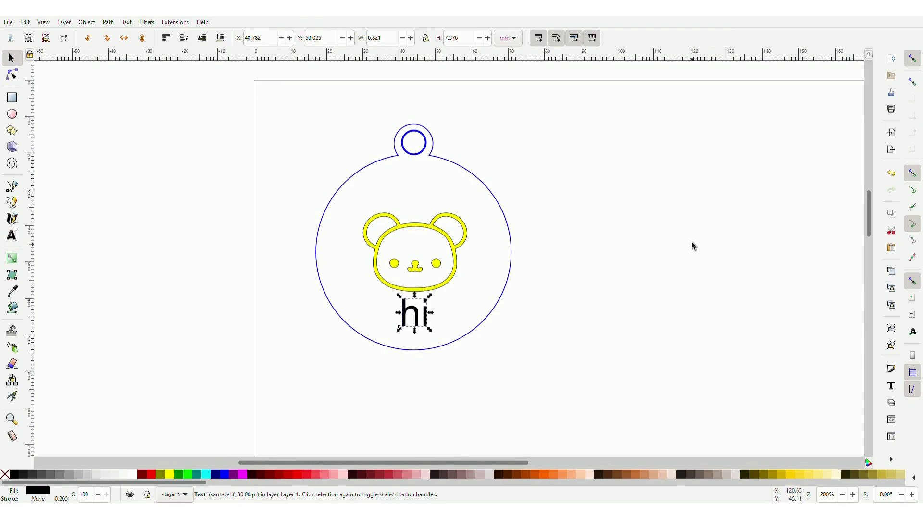
- Apply a black stroke to the "hi" text
{"action": "left_click", "coordinate": [401, 325]}
{"action": "left_click", "coordinate": [415, 325]}
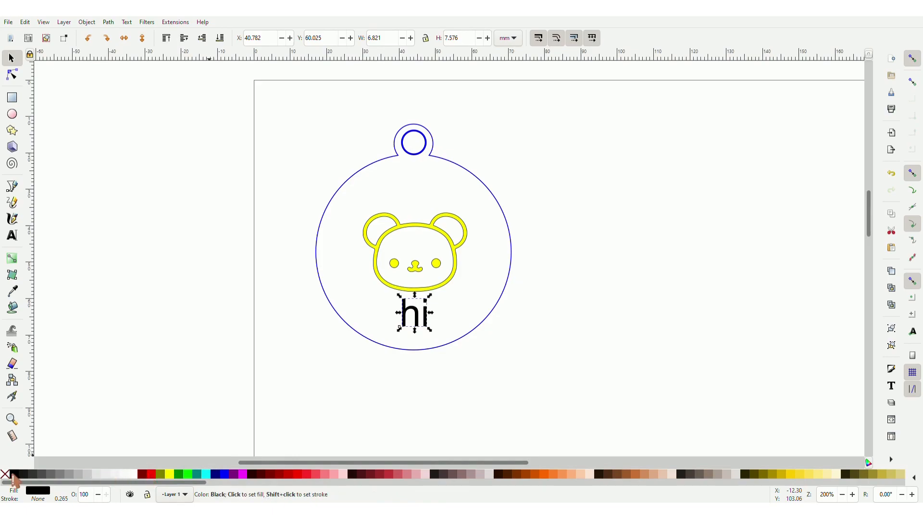
{"action": "left_click", "coordinate": [14, 476], "text": "shift"}
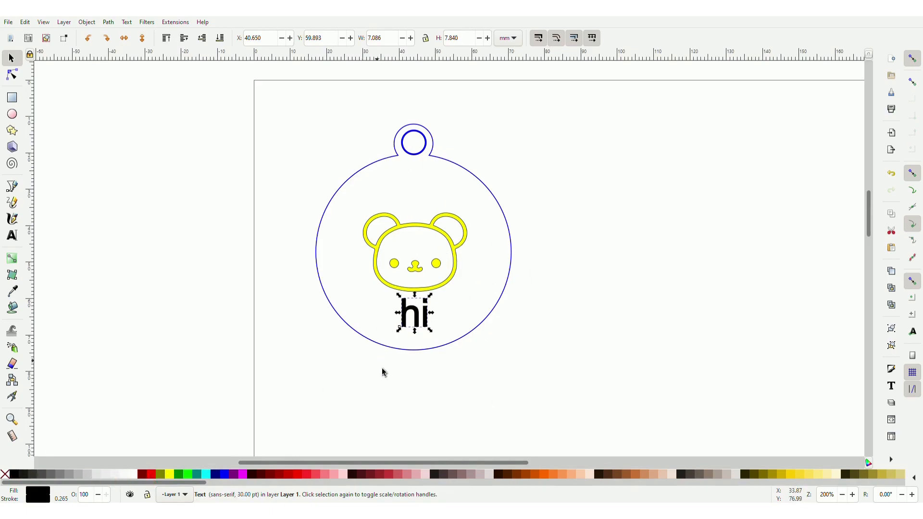
{"action": "scroll", "coordinate": [432, 373], "scroll_direction": "left", "scroll_amount": 5}
{"action": "scroll", "coordinate": [487, 367], "scroll_direction": "down", "scroll_amount": 4}
{"action": "scroll", "coordinate": [489, 343], "scroll_direction": "up", "scroll_amount": 4}
{"action": "key", "text": "d"}
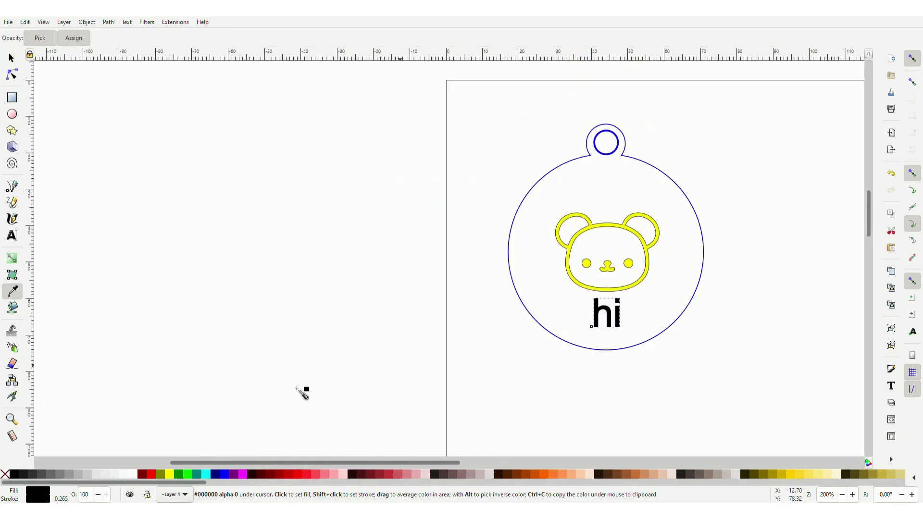
{"action": "left_click", "coordinate": [584, 314]}
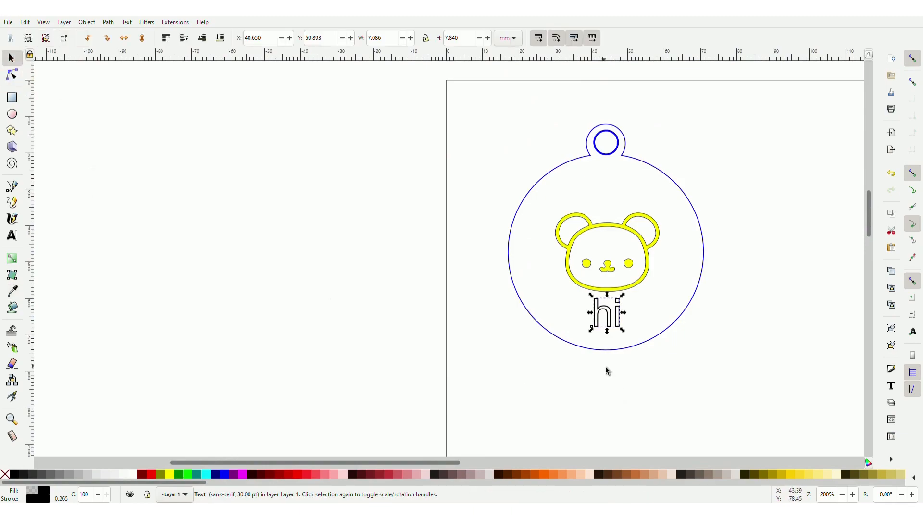
{"action": "left_click", "coordinate": [891, 173]}
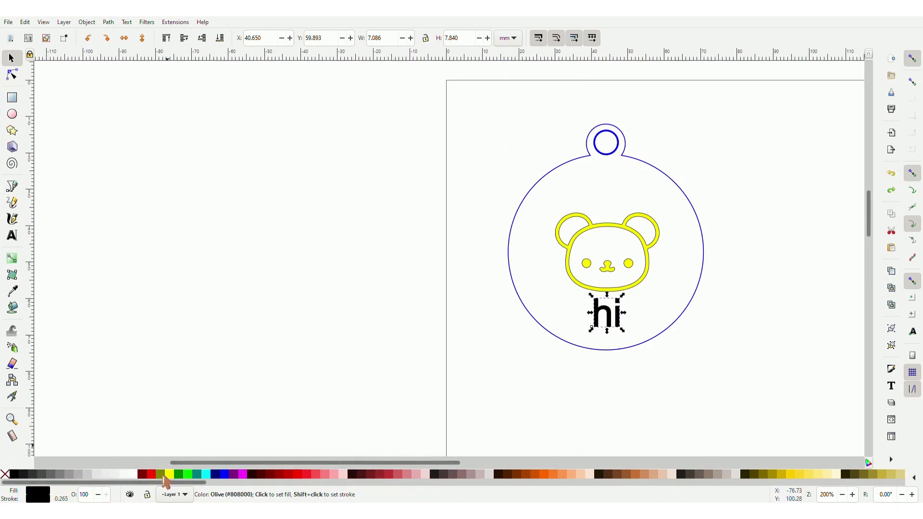
- Fill the "hi" text with yellow
{"action": "left_click", "coordinate": [169, 475]}
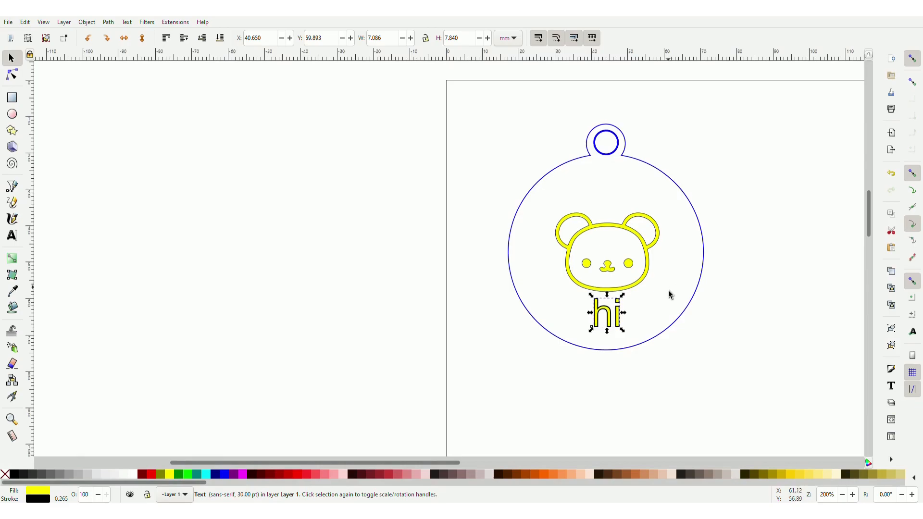
{"action": "left_click_drag", "start_coordinate": [351, 463], "coordinate": [406, 449]}
{"action": "scroll", "coordinate": [432, 371], "scroll_direction": "up", "scroll_amount": 10}
{"action": "scroll", "coordinate": [433, 378], "scroll_direction": "down", "scroll_amount": 10}
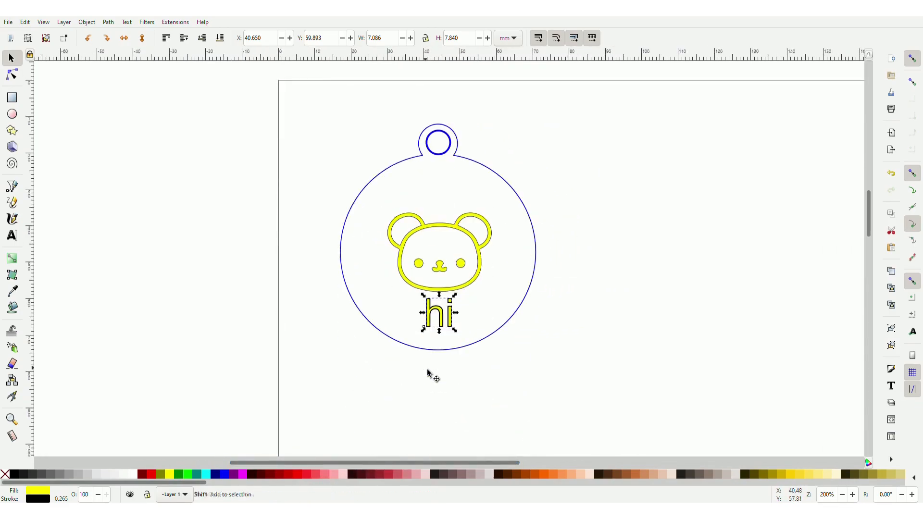
{"action": "scroll", "coordinate": [428, 373], "scroll_direction": "left", "scroll_amount": 5}
{"action": "scroll", "coordinate": [462, 361], "scroll_direction": "right", "scroll_amount": 2}
{"action": "scroll", "coordinate": [464, 361], "scroll_direction": "down", "scroll_amount": 1}
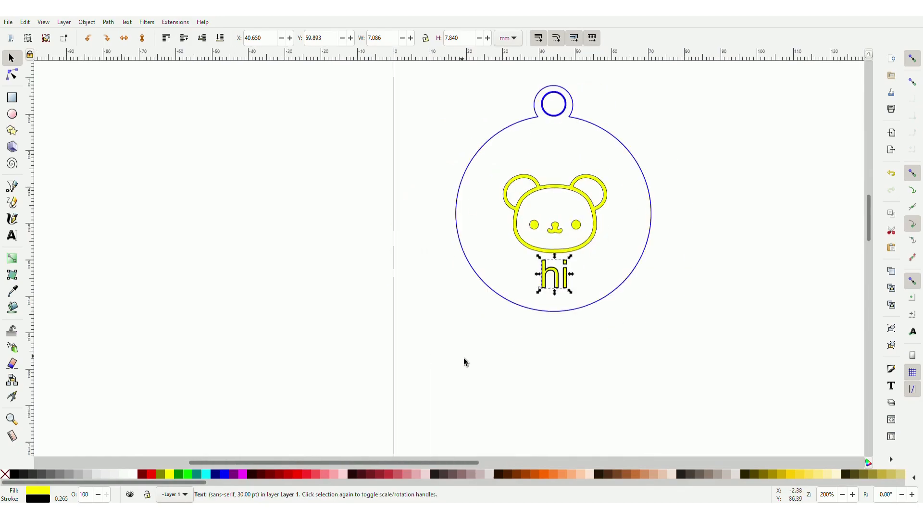
{"action": "key", "text": "d"}
{"action": "scroll", "coordinate": [465, 364], "scroll_direction": "down", "scroll_amount": 1}
{"action": "scroll", "coordinate": [473, 344], "scroll_direction": "up", "scroll_amount": 3}
{"action": "key", "text": "w"}
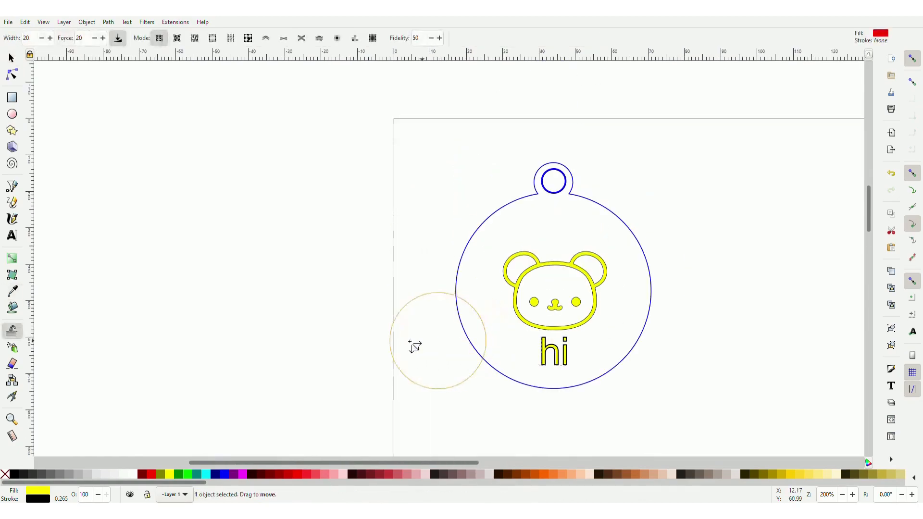
{"action": "left_click", "coordinate": [12, 58]}
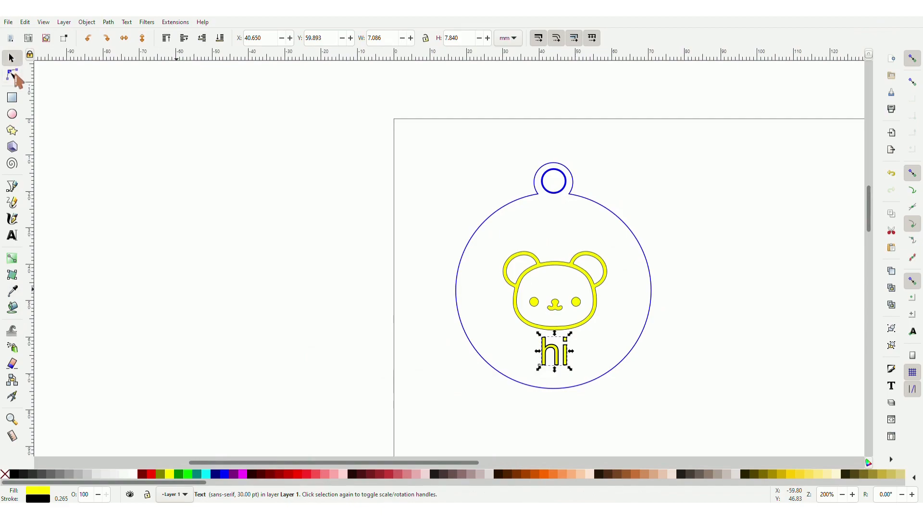
- Show the bear path's nodes to check that it is made of editable points
{"action": "left_click_drag", "start_coordinate": [373, 462], "coordinate": [427, 463]}
{"action": "double_click", "coordinate": [422, 300]}
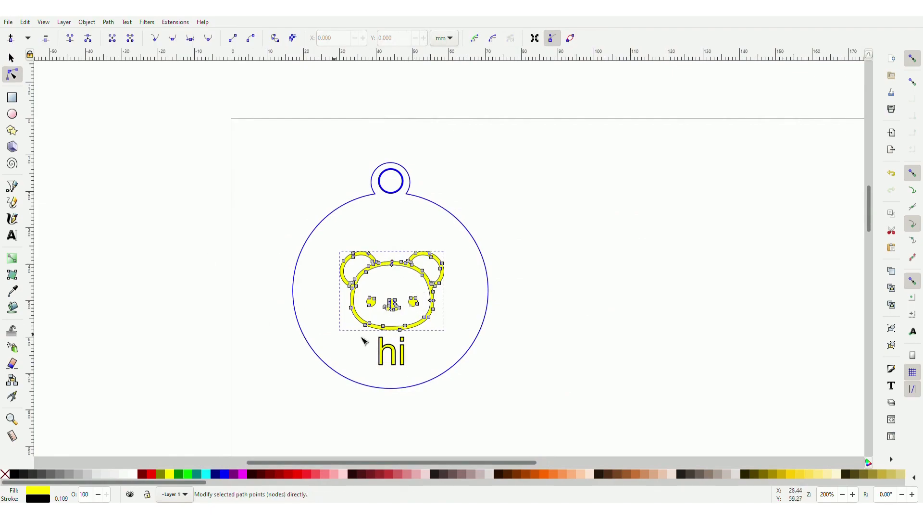
{"action": "left_click", "coordinate": [106, 316]}
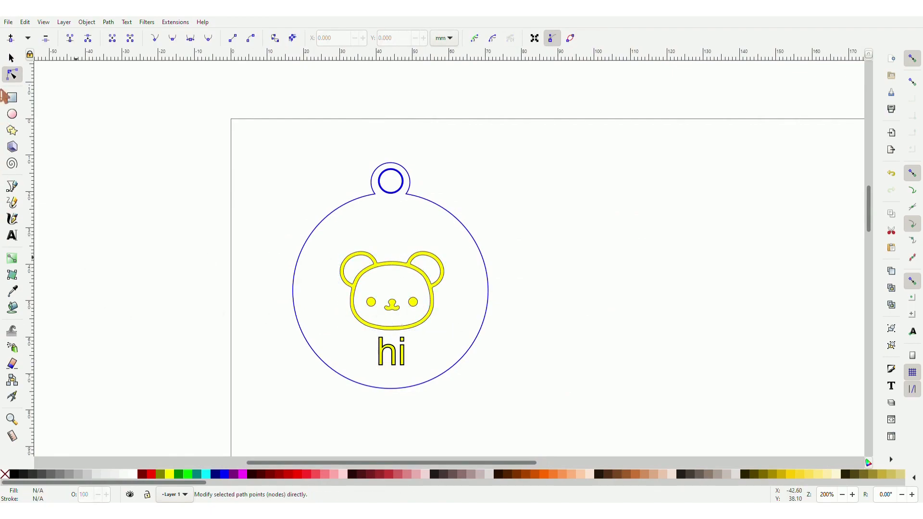
{"action": "left_click", "coordinate": [12, 59]}
{"action": "double_click", "coordinate": [432, 312]}
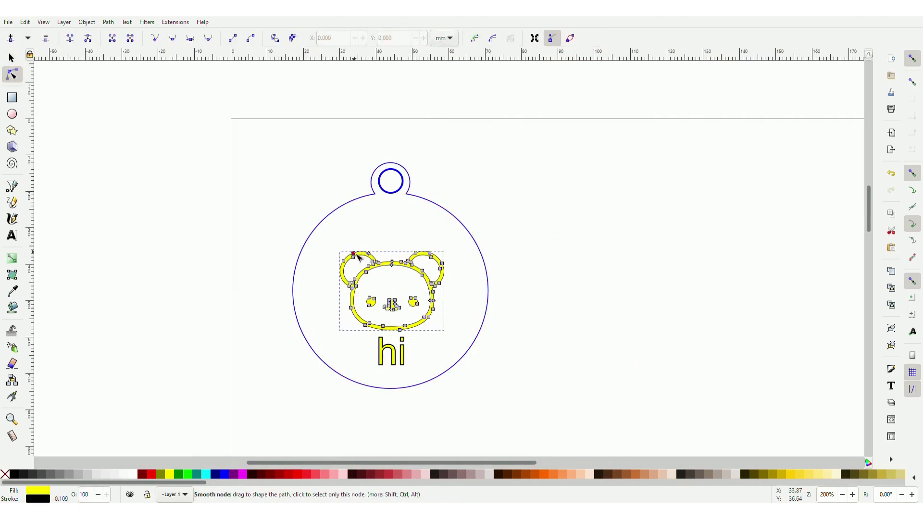
- Try reshaping the bear's left ear by moving its upper node, undo the change, and deselect the path
{"action": "left_click_drag", "start_coordinate": [355, 255], "coordinate": [259, 345]}
{"action": "left_click_drag", "start_coordinate": [349, 342], "coordinate": [350, 248]}
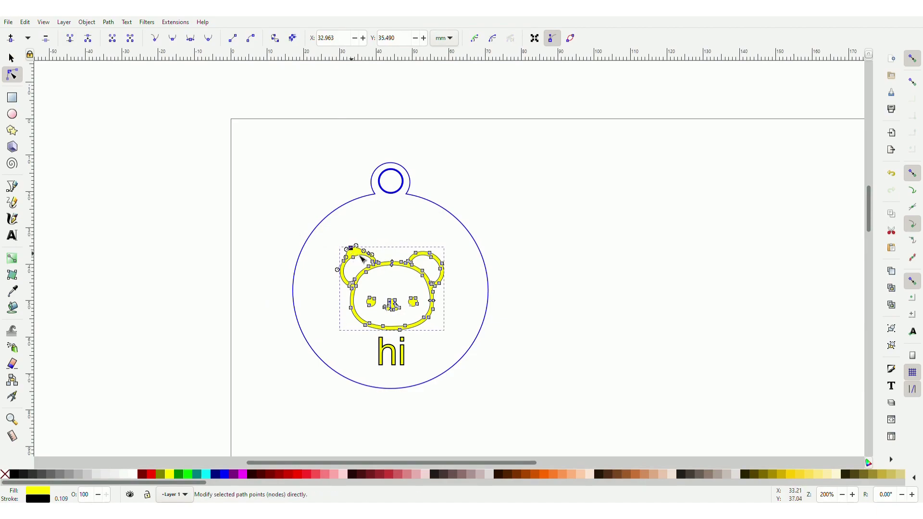
{"action": "left_click", "coordinate": [891, 176]}
{"action": "left_click", "coordinate": [231, 351]}
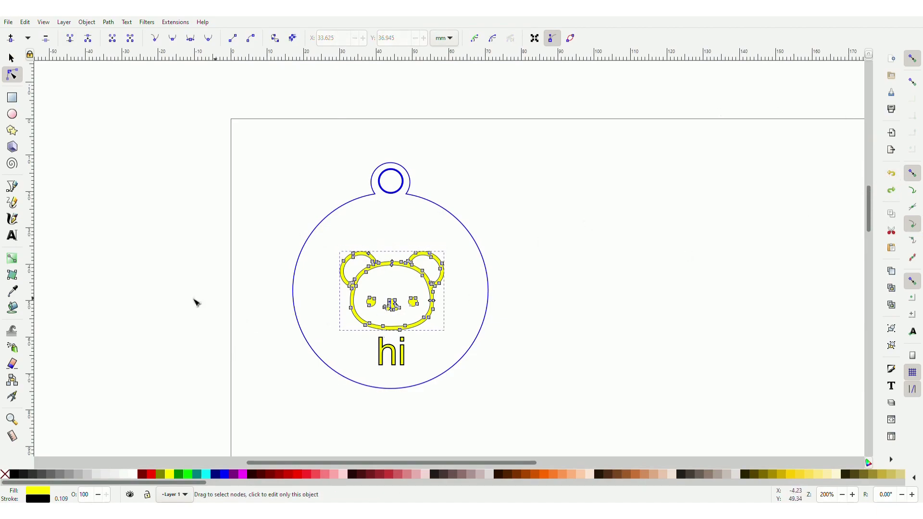
{"action": "left_click", "coordinate": [187, 327]}
- Try converting the "hi" text to paths and inspecting a letter's nodes, then restore the original text
{"action": "left_click", "coordinate": [394, 361]}
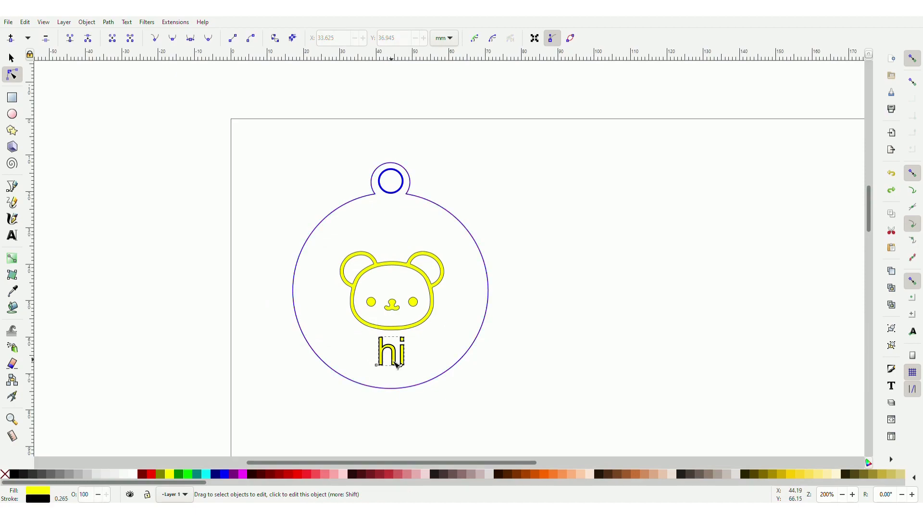
{"action": "left_click", "coordinate": [398, 358]}
{"action": "left_click", "coordinate": [395, 359]}
{"action": "left_click", "coordinate": [13, 59]}
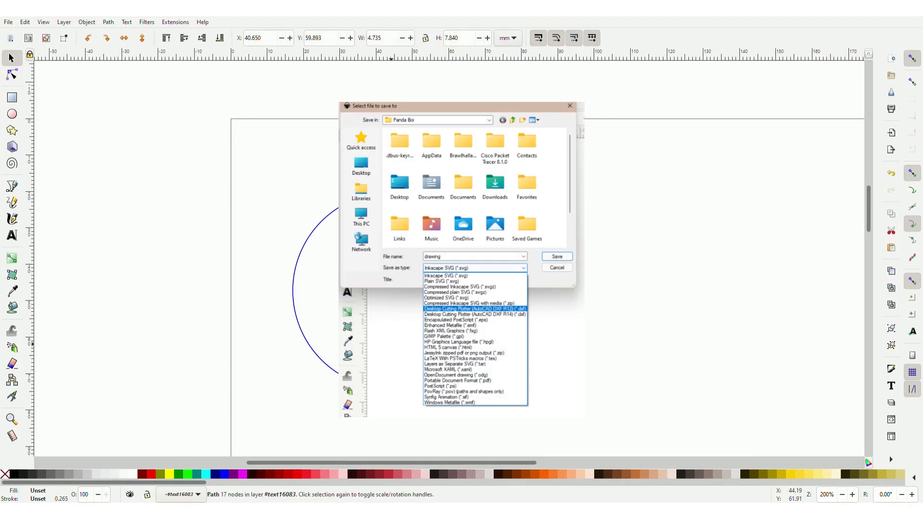
{"action": "key", "text": "n"}
{"action": "left_click", "coordinate": [407, 349]}
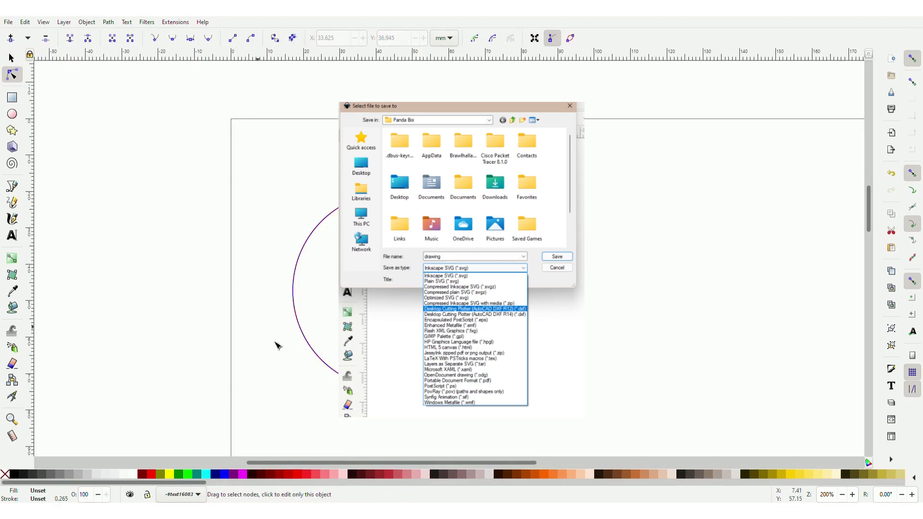
{"action": "left_click", "coordinate": [288, 350]}
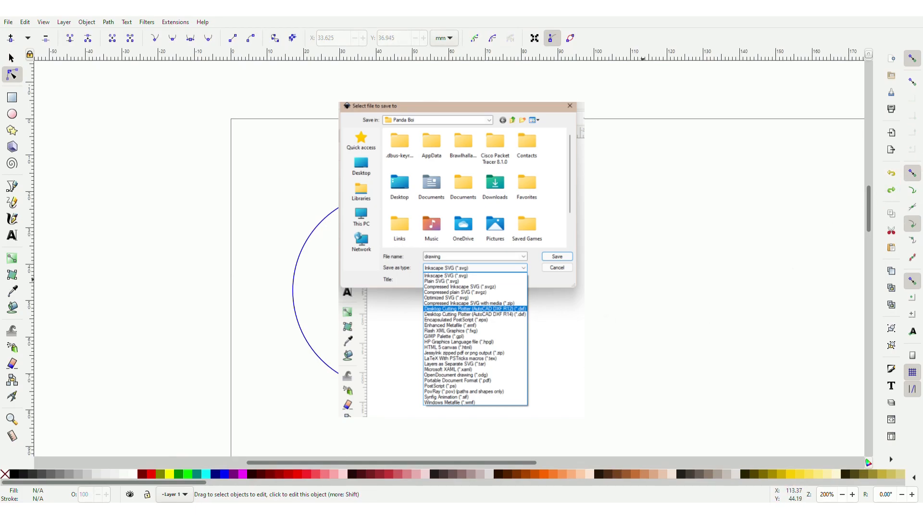
- Convert the "hi" text to paths with Object to Path and check the nodes of the letter "h"
{"action": "left_click", "coordinate": [381, 355]}
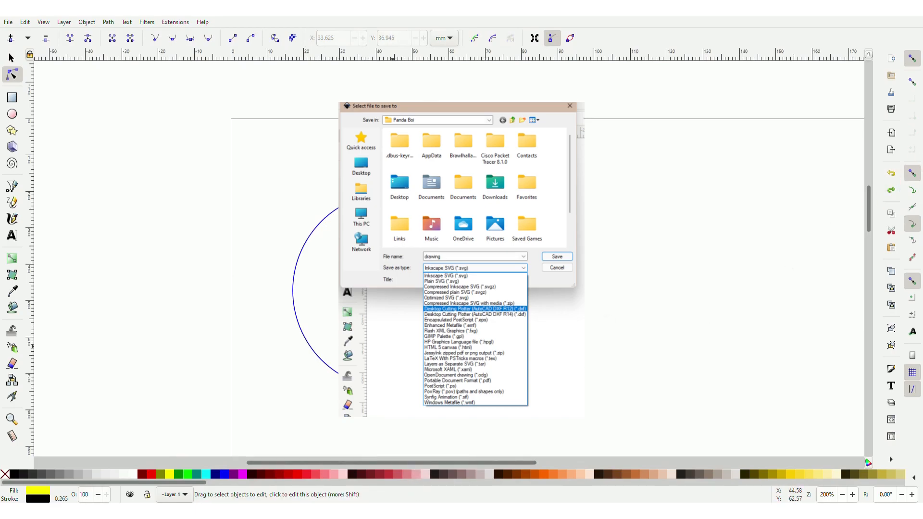
{"action": "left_click", "coordinate": [11, 57]}
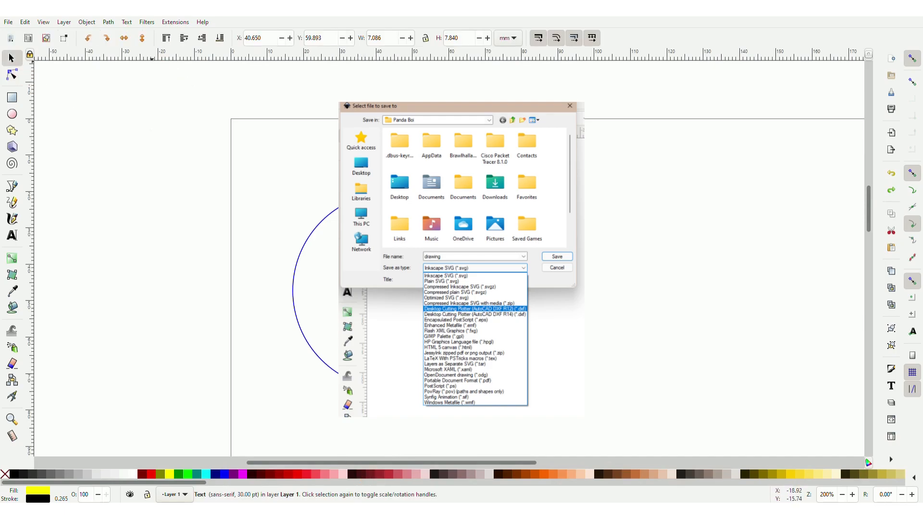
{"action": "key", "text": "shift+ctrl+c"}
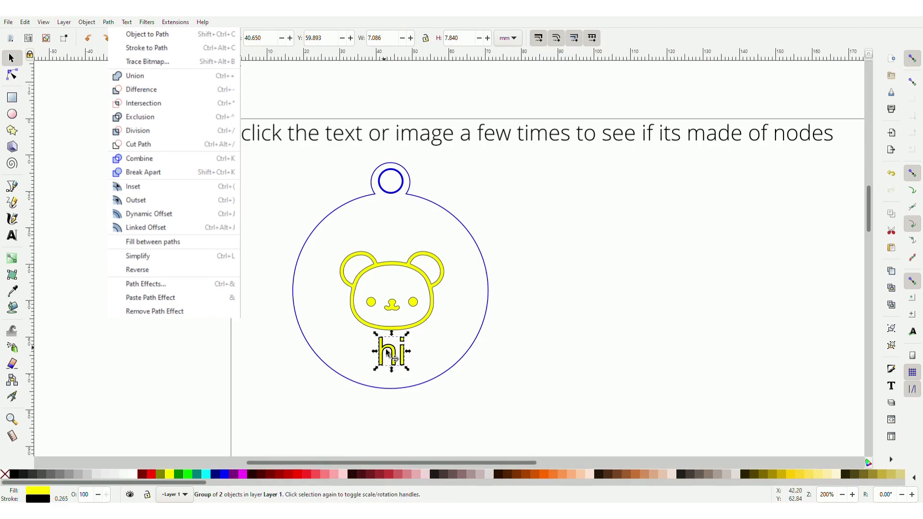
{"action": "double_click", "coordinate": [387, 357]}
{"action": "double_click", "coordinate": [388, 351]}
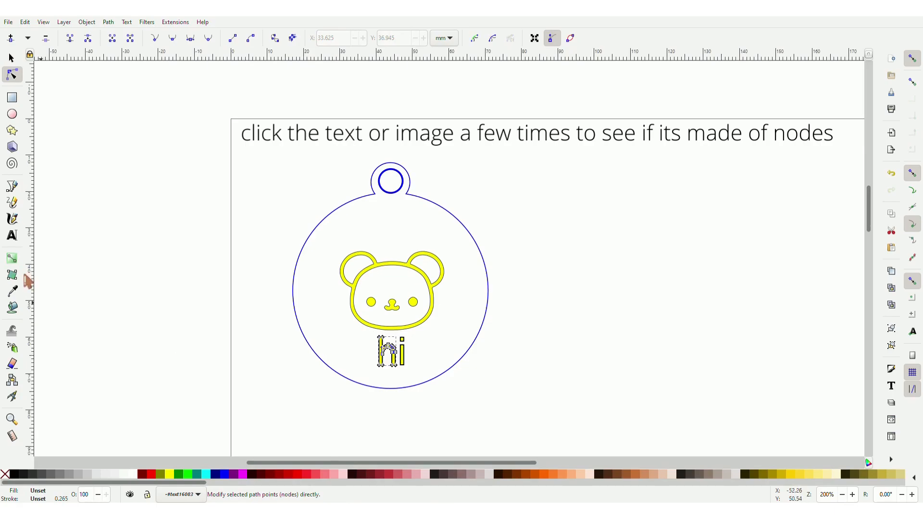
{"action": "left_click", "coordinate": [140, 276]}
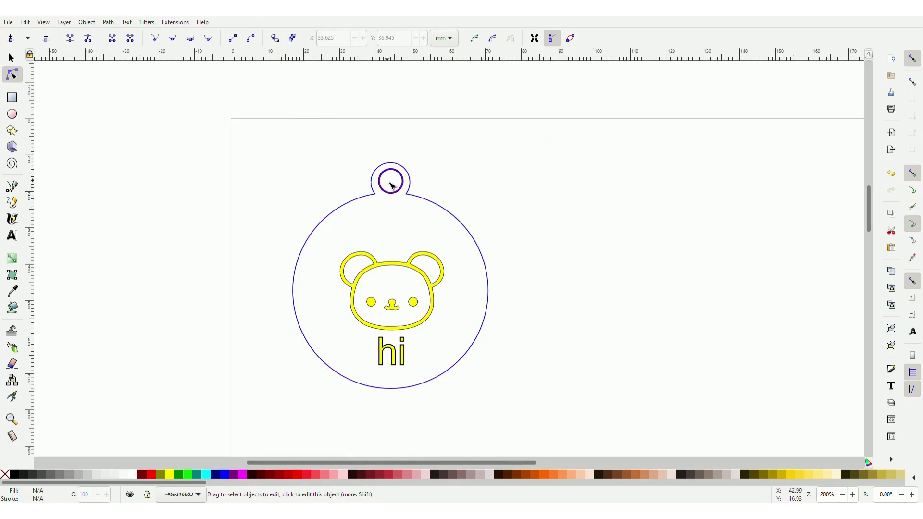
- Reposition the hole circle inside the top tab at about X 40.4 mm, Y 13.5 mm, and deselect it
{"action": "key", "text": "s"}
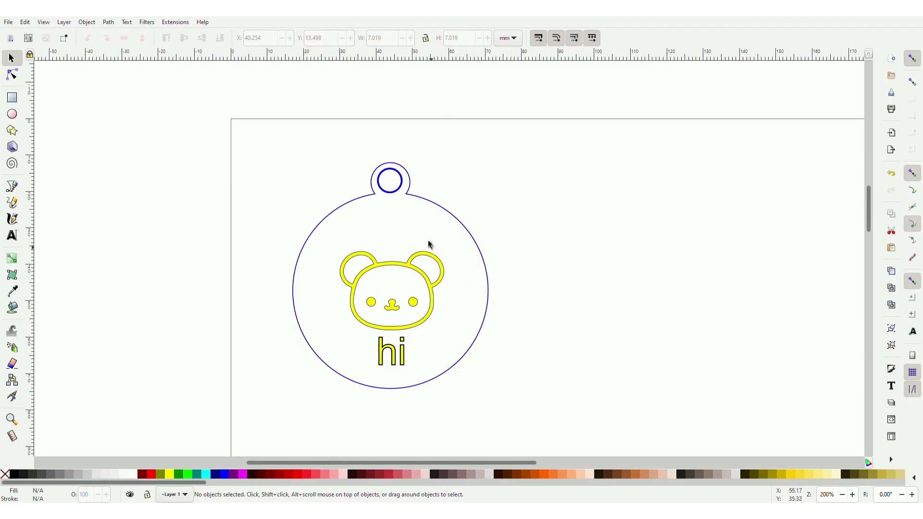
{"action": "left_click_drag", "start_coordinate": [398, 193], "coordinate": [380, 178]}
{"action": "left_click", "coordinate": [184, 200]}
{"action": "left_click", "coordinate": [317, 183]}
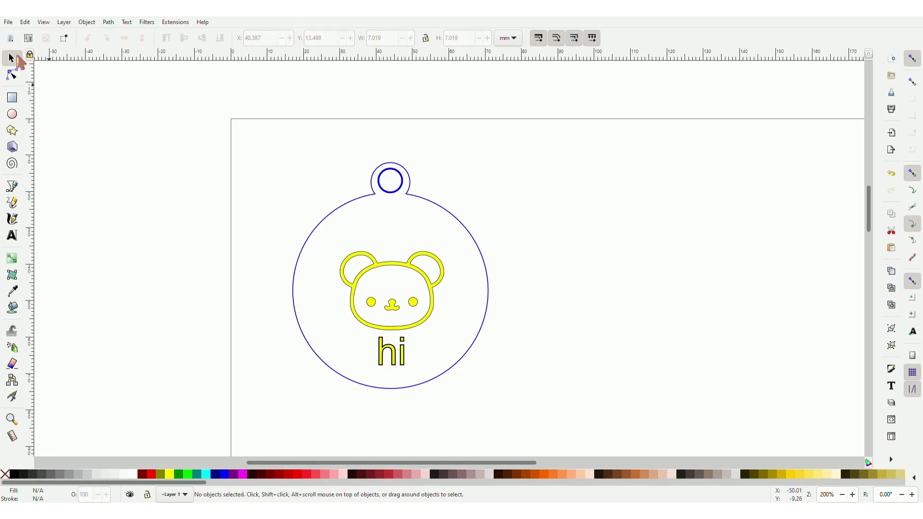
- Save the drawing as drawing-1.dxf in Desktop Cutting Plotter R14 format with mm as the base unit, and close the document
{"action": "left_click", "coordinate": [8, 22]}
{"action": "left_click", "coordinate": [40, 136]}
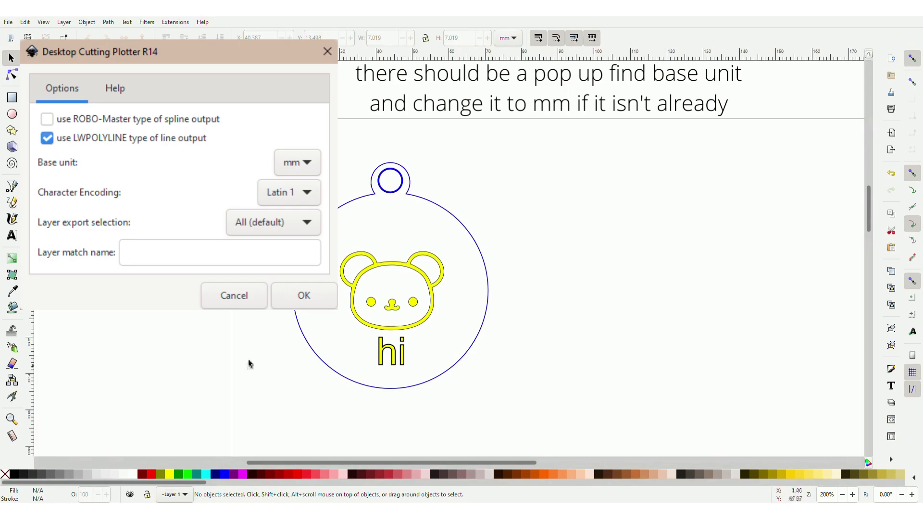
{"action": "left_click", "coordinate": [387, 190]}
{"action": "left_click", "coordinate": [561, 153]}
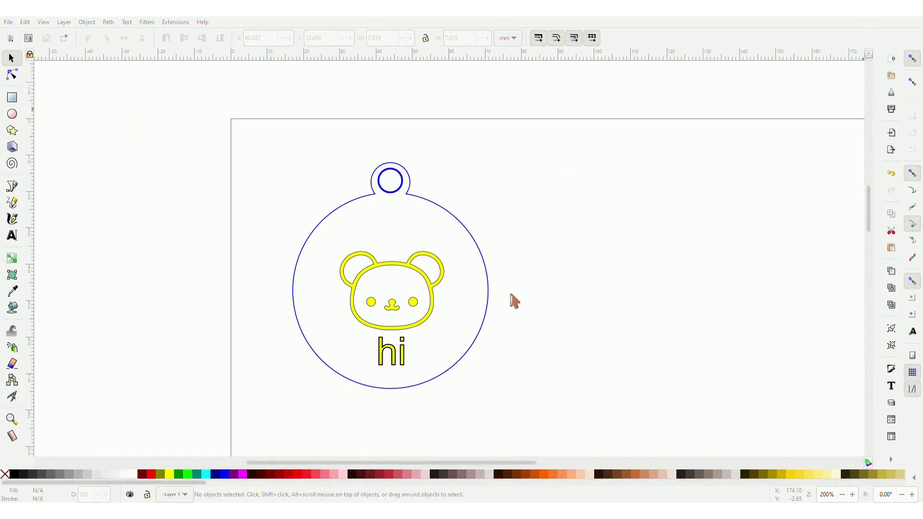
{"action": "key", "text": "ctrl+w"}
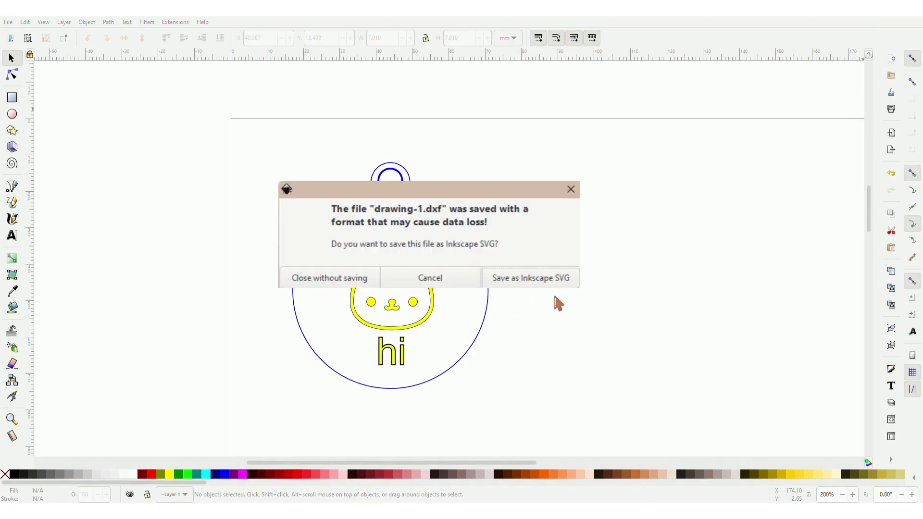